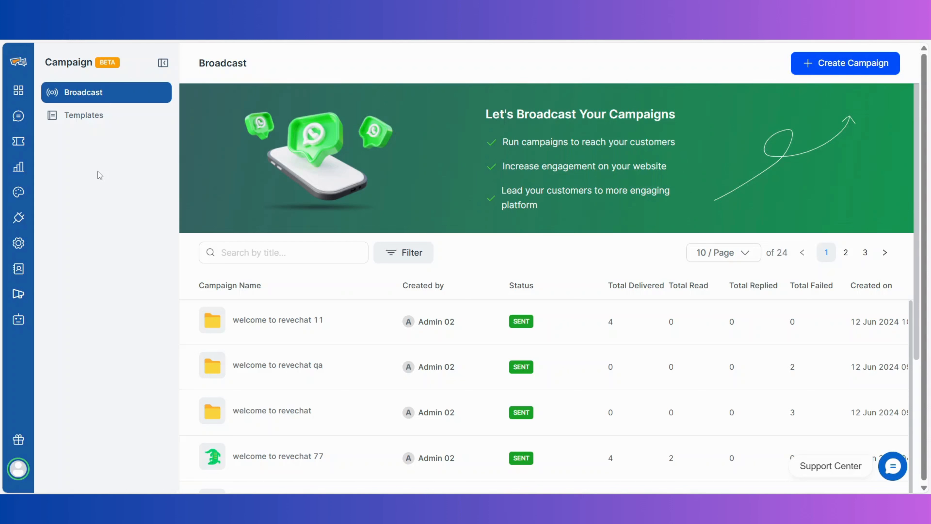
Switch the Campaign section from Broadcast to the Templates list
click(149, 121)
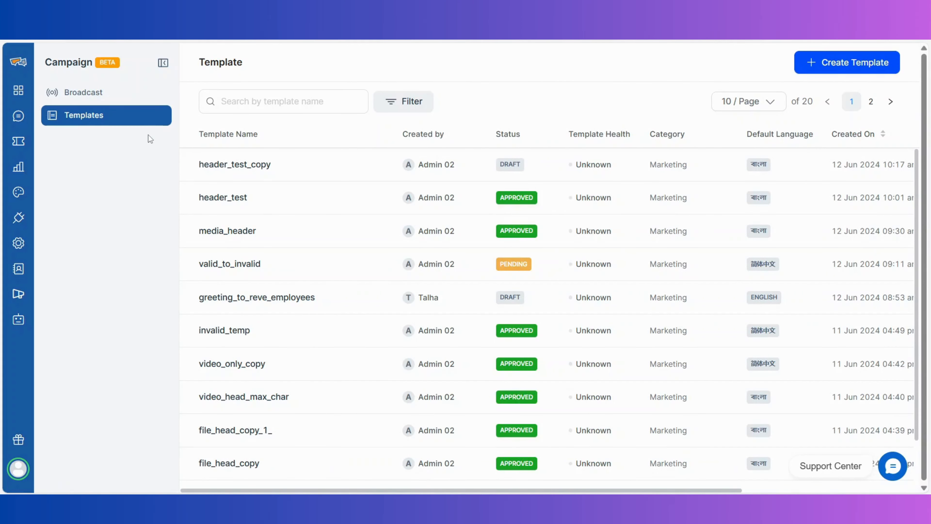
Start a new template named best_phone_for_travel on WhatsApp, sending from the campaign number
click(801, 72)
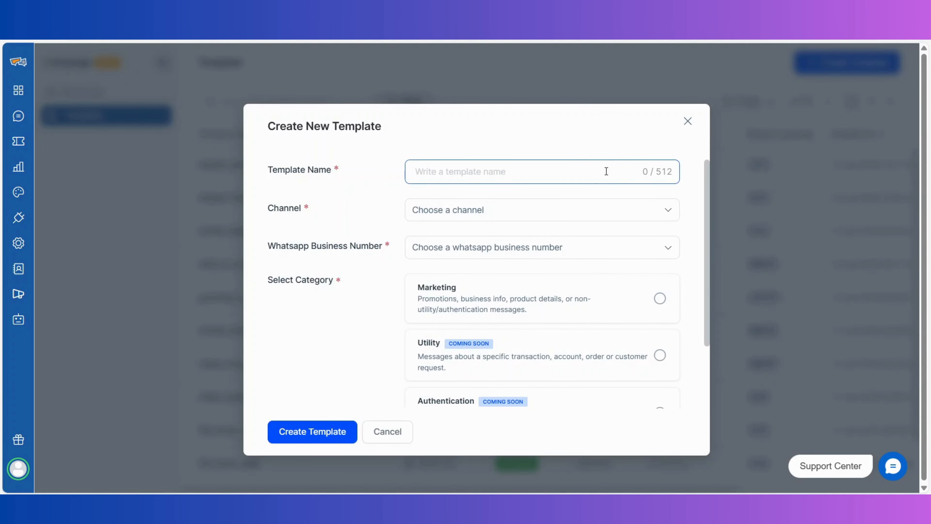
text(best_phone_for_travel)
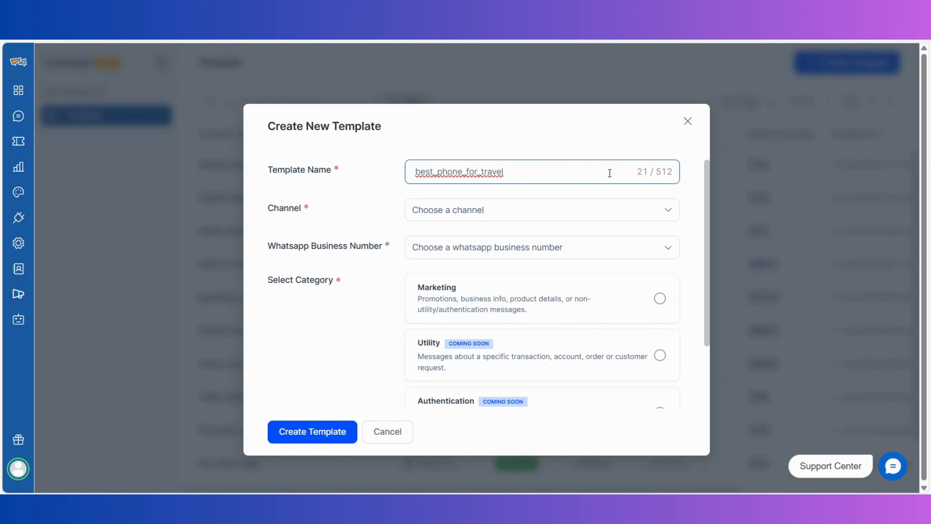
click(616, 214)
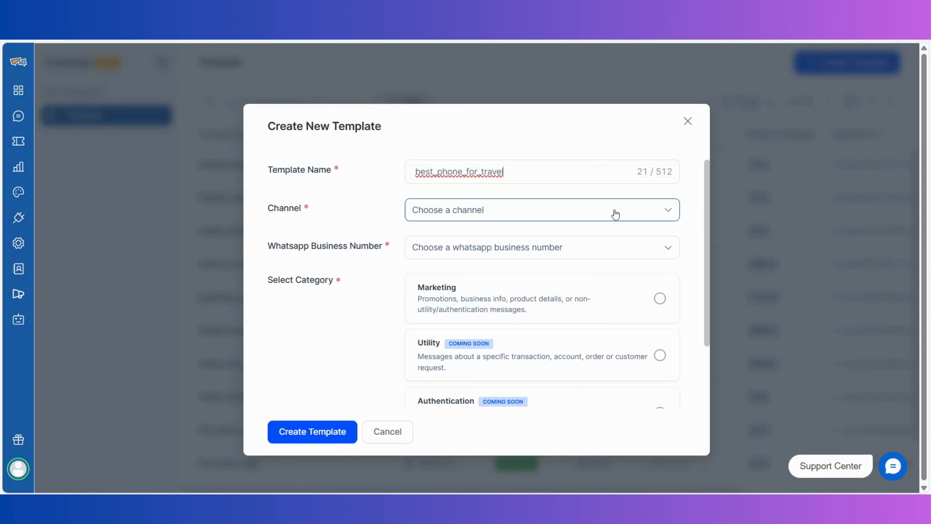
click(615, 214)
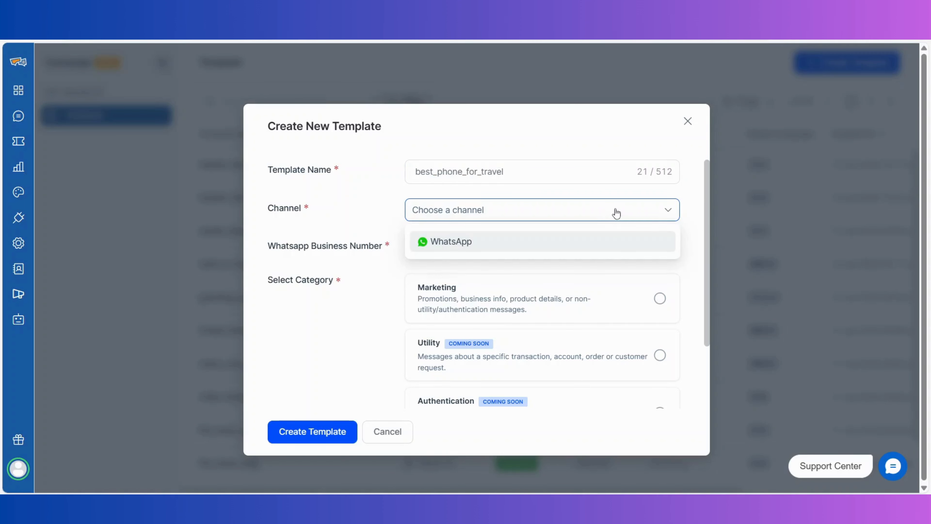
click(612, 242)
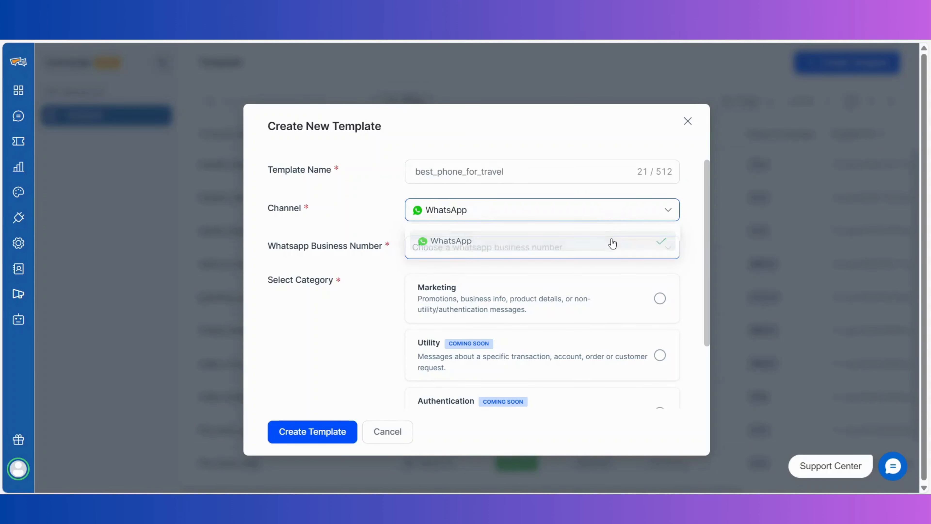
click(612, 243)
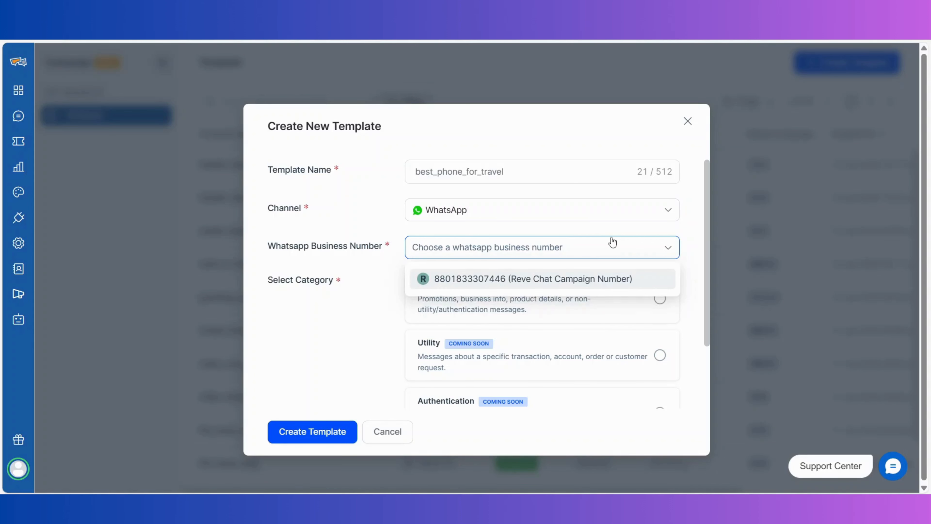
click(609, 275)
Set category Marketing > Custom and language English (UK), then create the template
scroll(609, 277, down, 2)
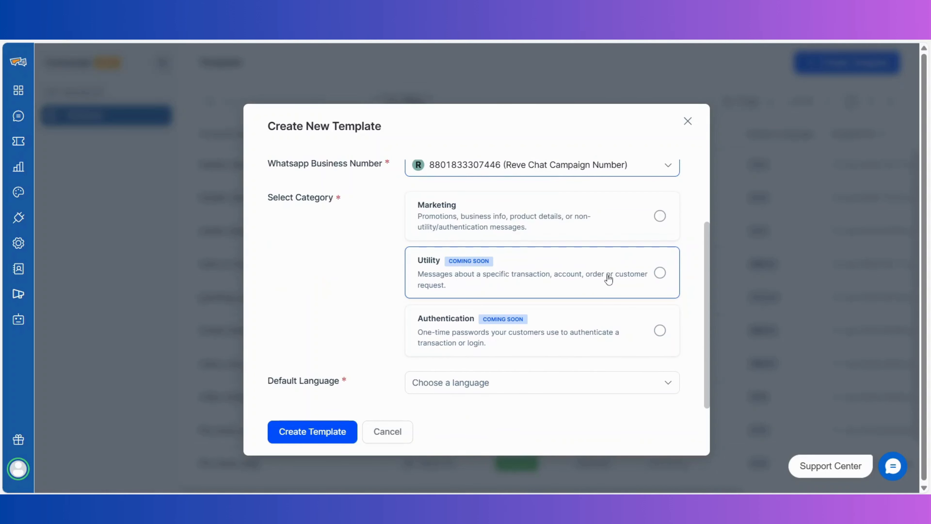
click(576, 214)
click(456, 251)
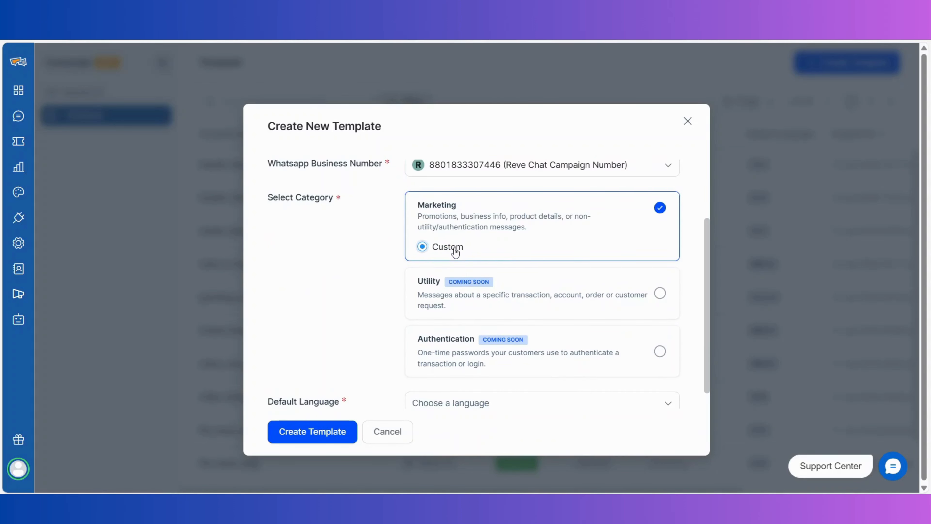
scroll(451, 255, down, 1)
click(464, 384)
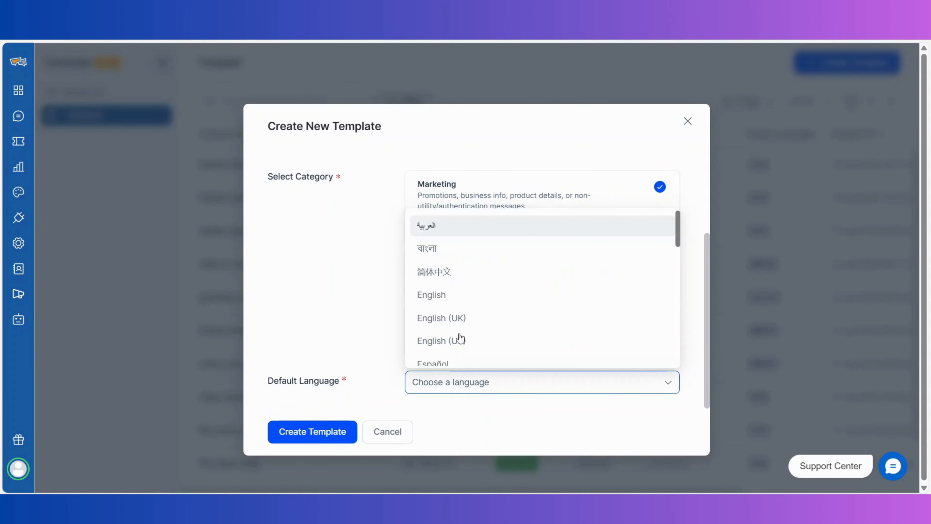
click(457, 318)
click(318, 432)
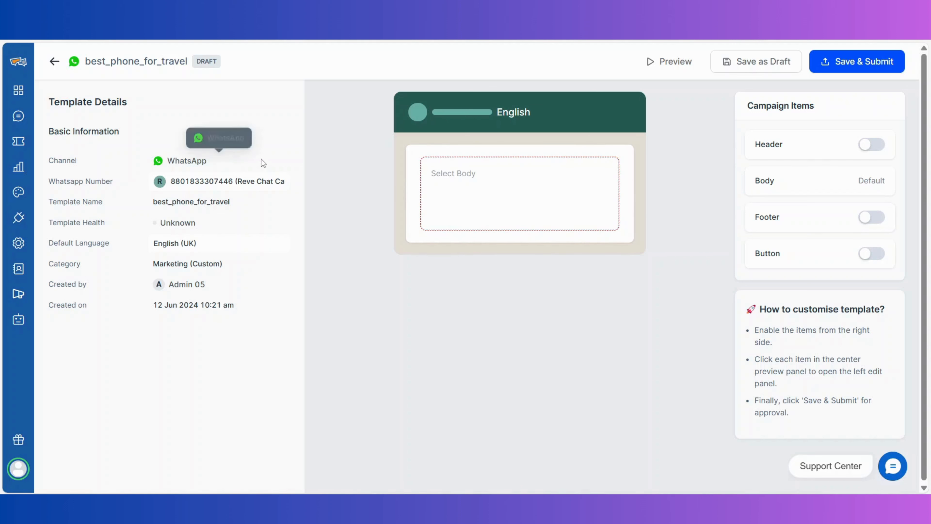
Keep English (UK) as default language and switch on the Header, Footer and Button toggles
click(275, 181)
click(275, 181)
click(214, 206)
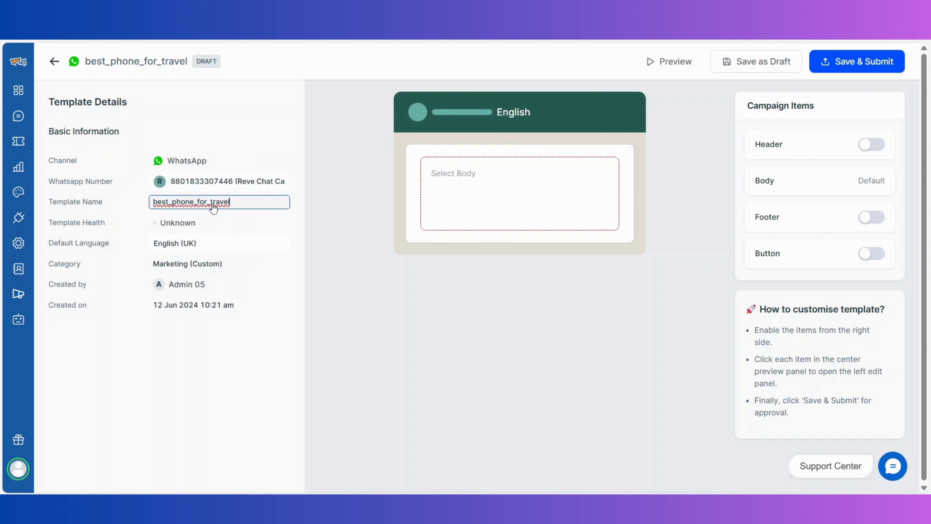
click(221, 242)
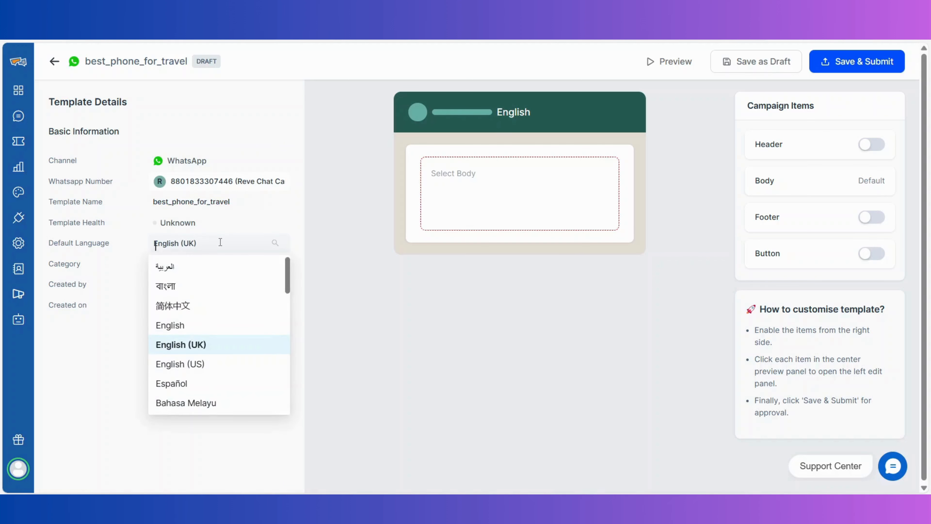
click(220, 242)
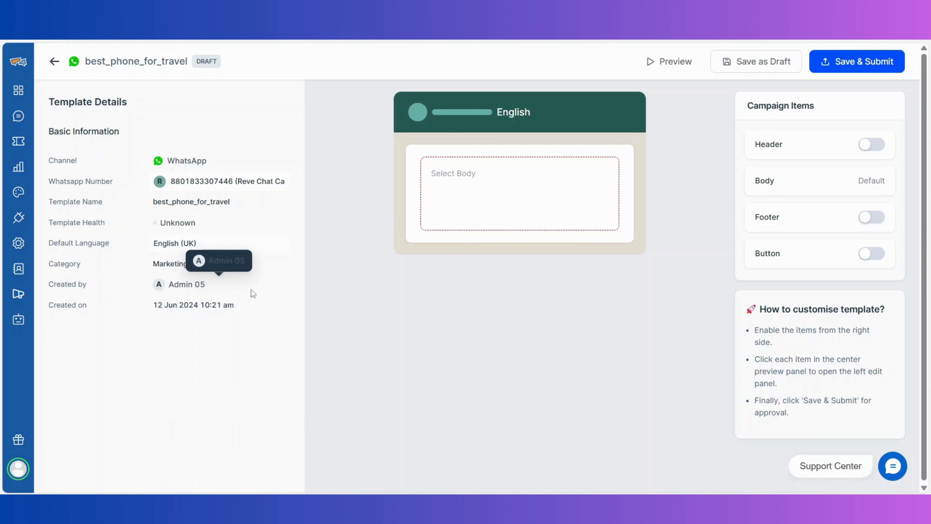
click(866, 146)
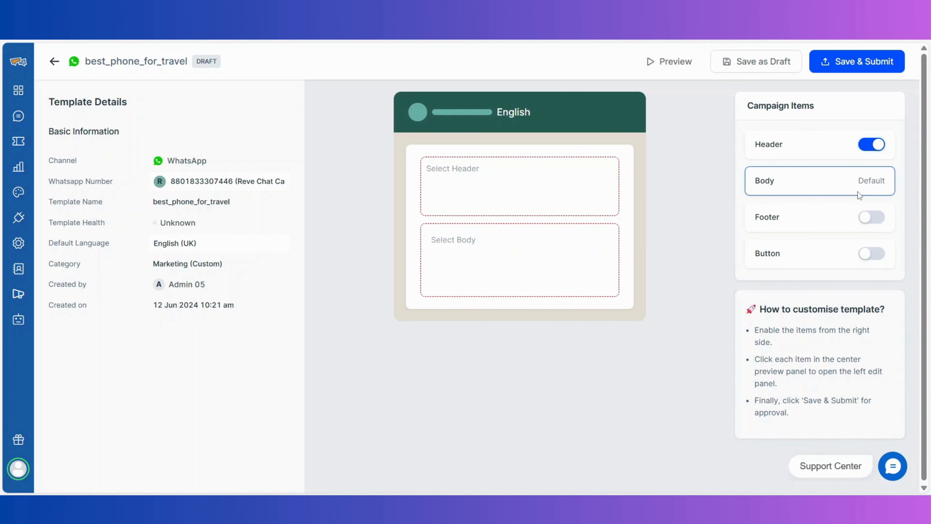
click(859, 220)
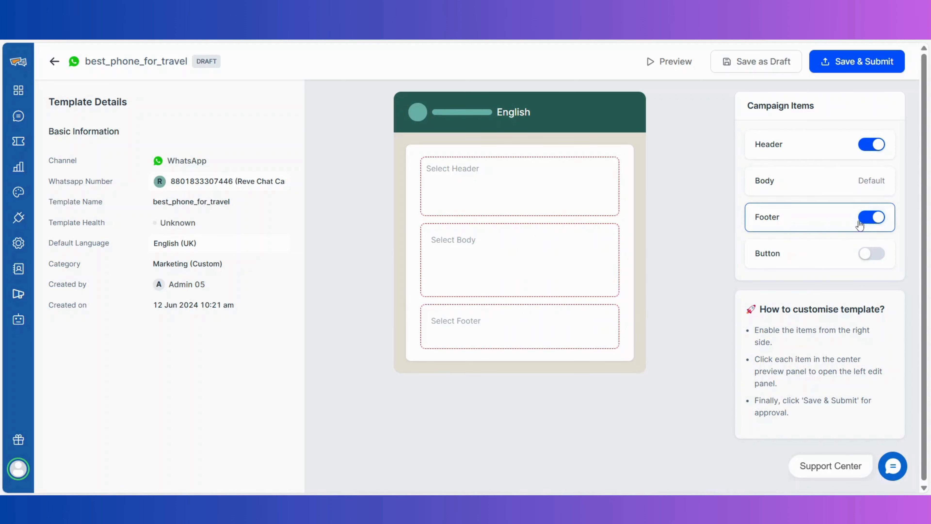
click(861, 254)
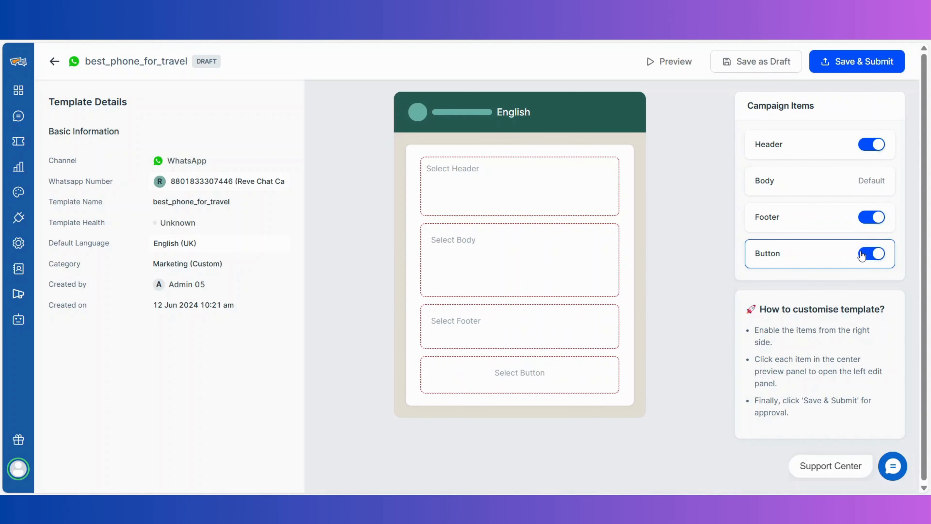
Make the header an image, upload the phone photo images.jpeg, then close Header Settings
click(610, 192)
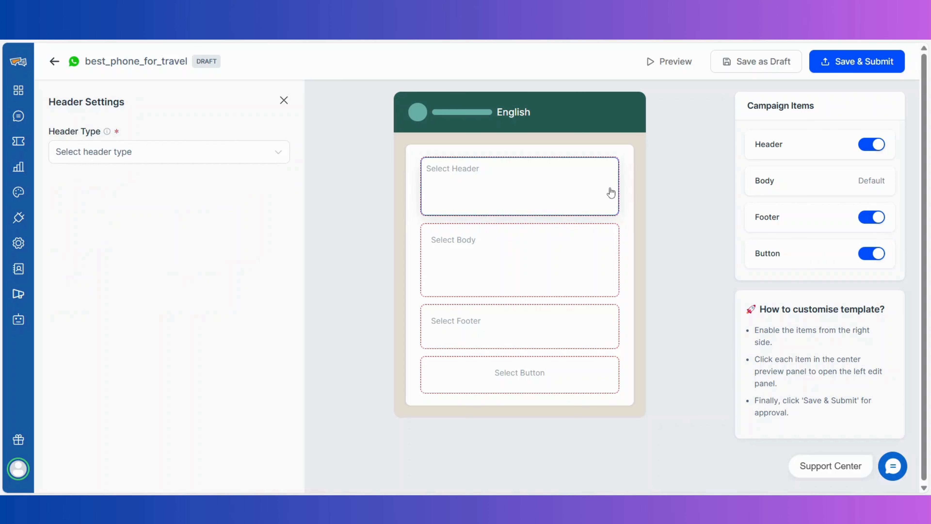
click(280, 158)
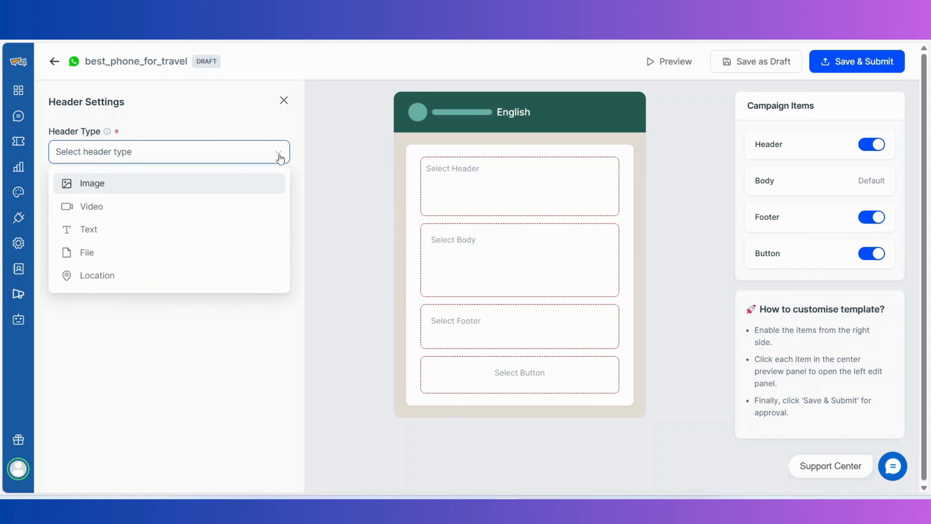
click(264, 182)
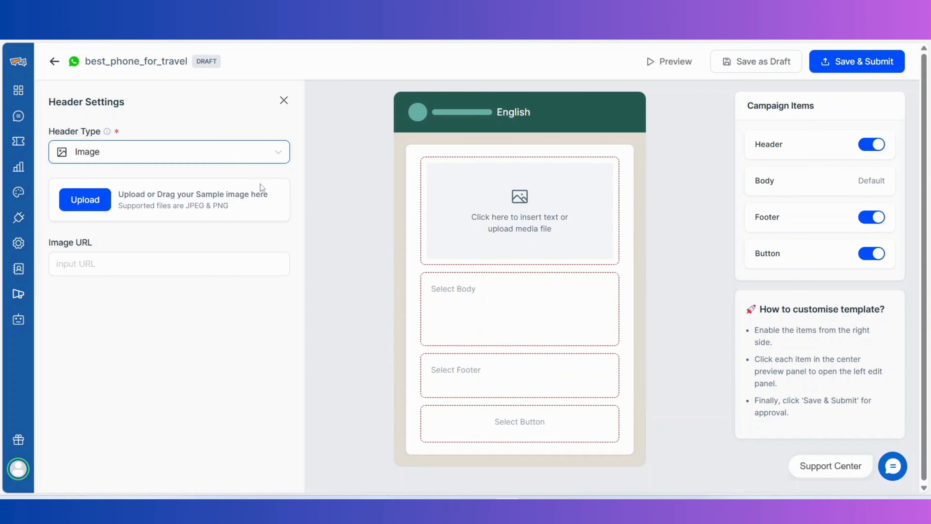
click(96, 197)
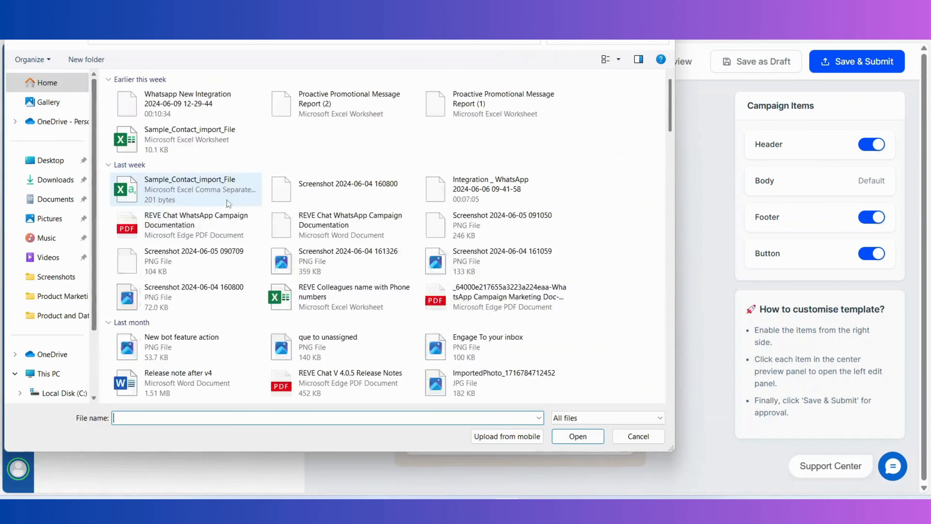
scroll(229, 200, down, 10)
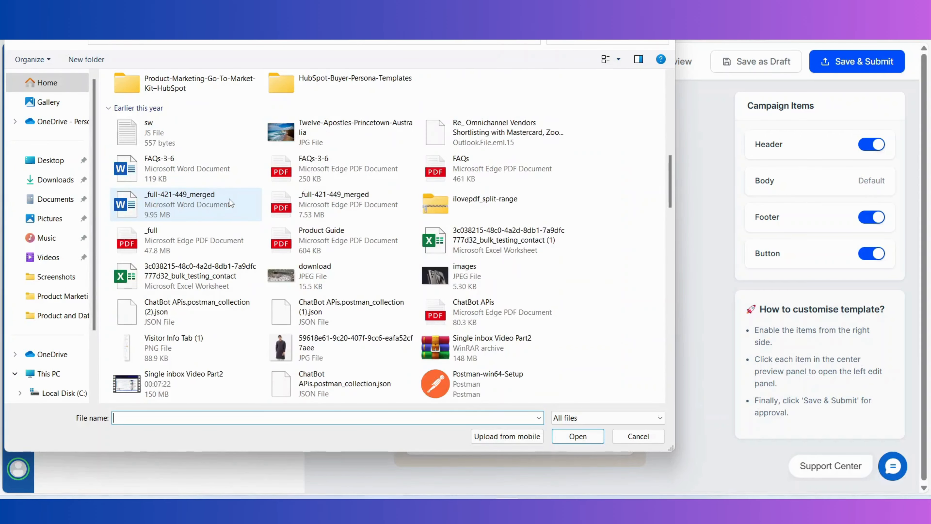
scroll(229, 199, up, 1)
scroll(229, 199, down, 4)
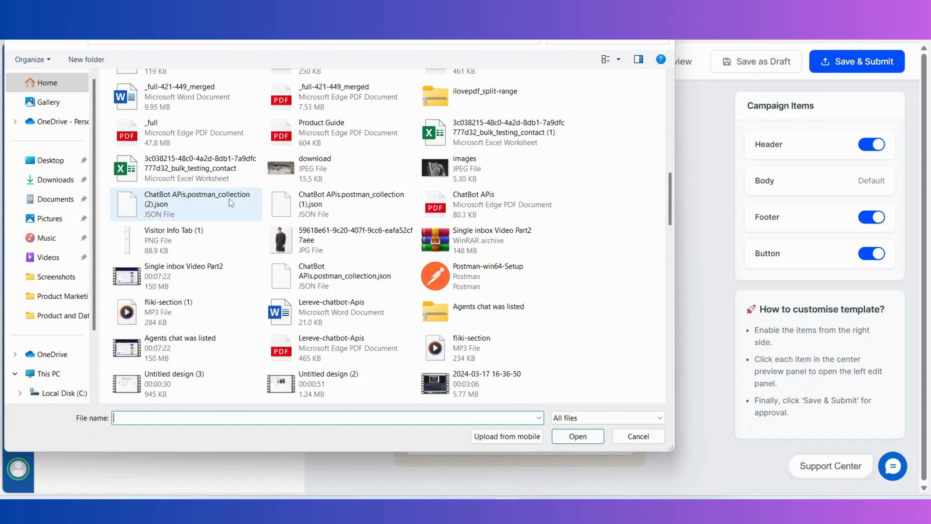
click(429, 170)
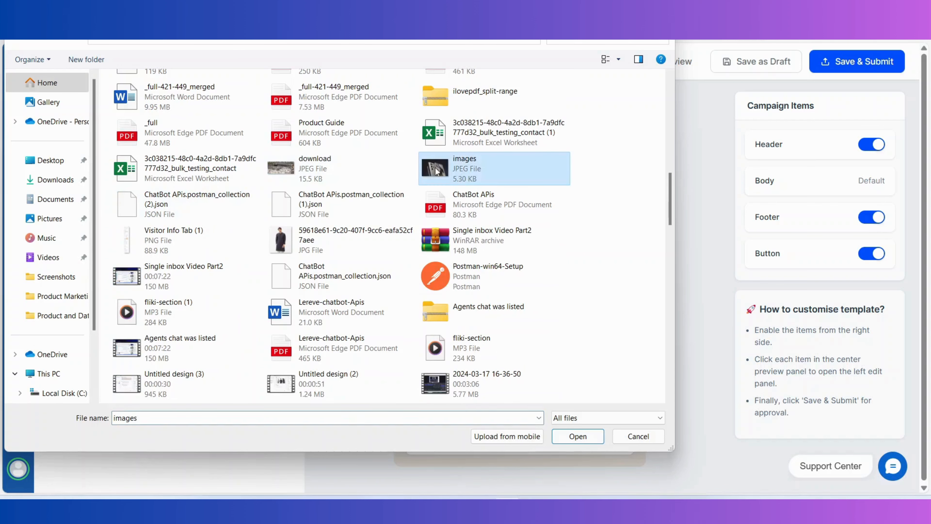
click(566, 437)
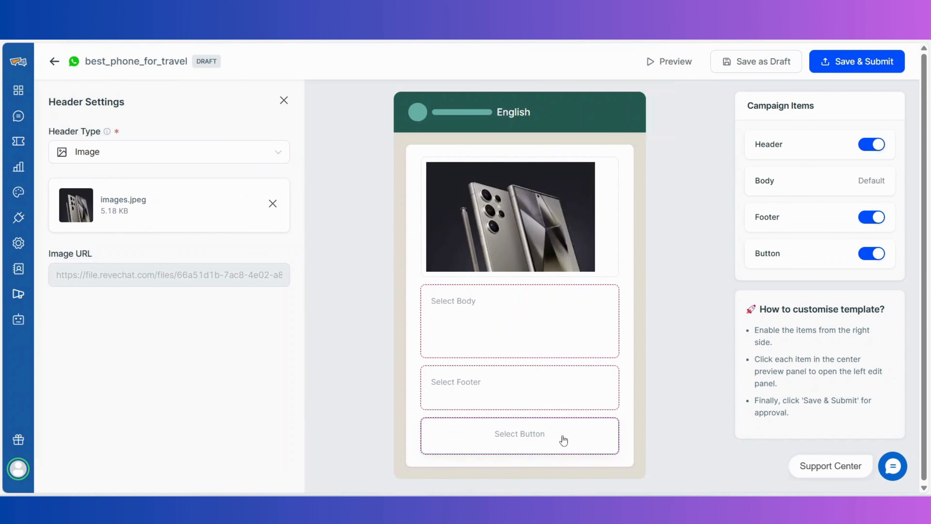
click(284, 101)
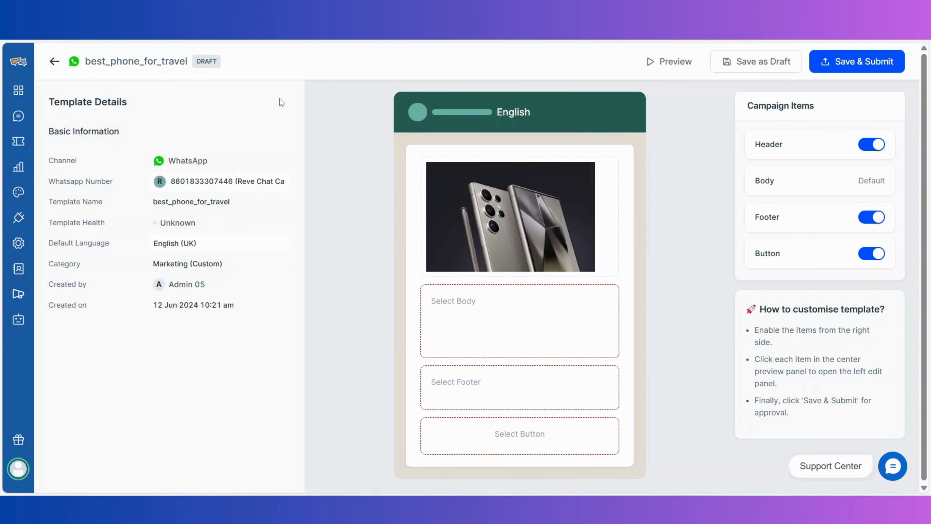
Start the body text with 'Hi' followed by the {{name}} variable
click(431, 301)
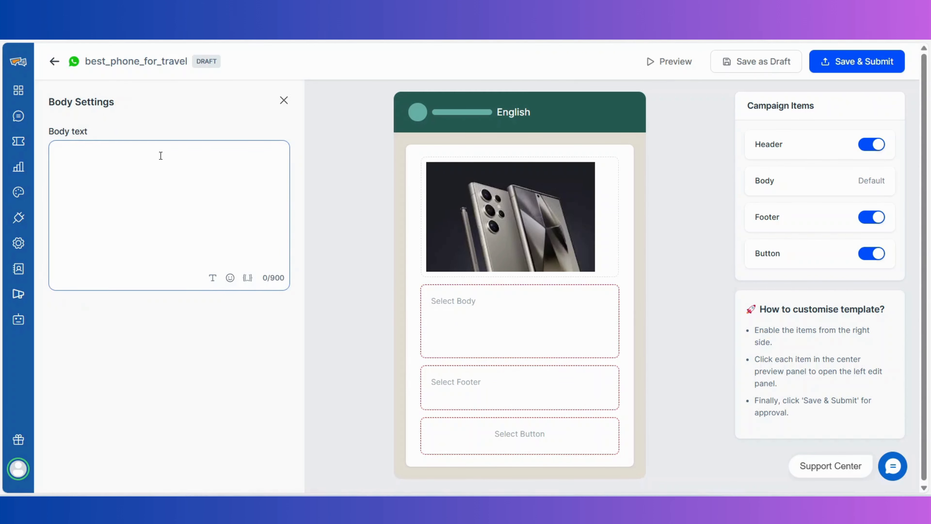
text(Hi)
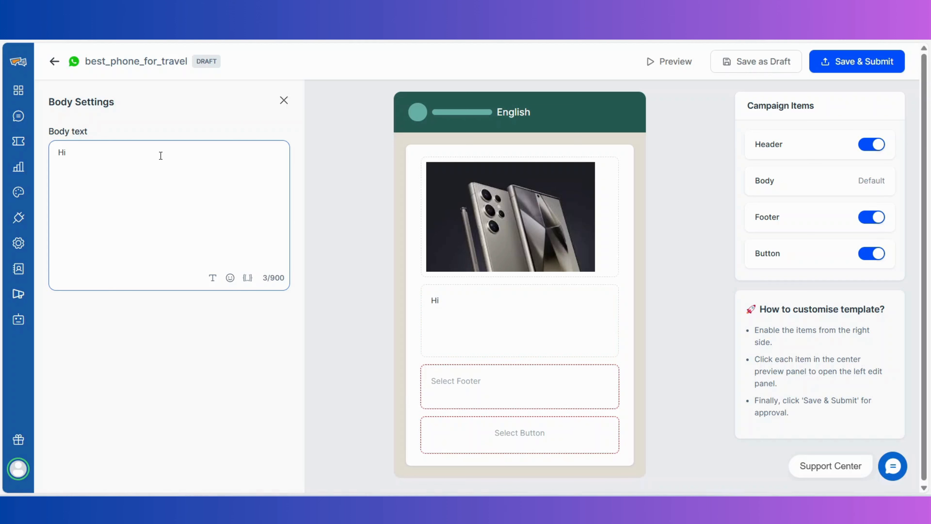
click(247, 277)
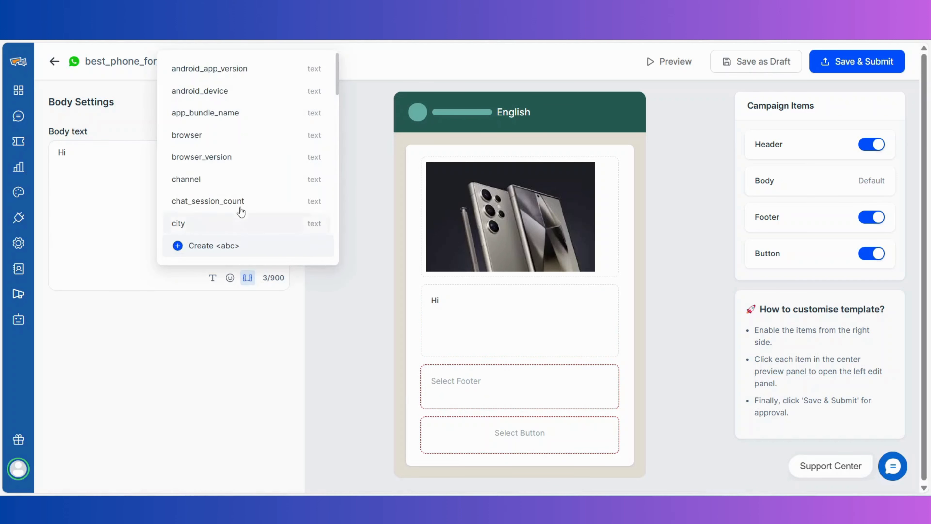
scroll(240, 205, down, 2)
scroll(240, 198, down, 10)
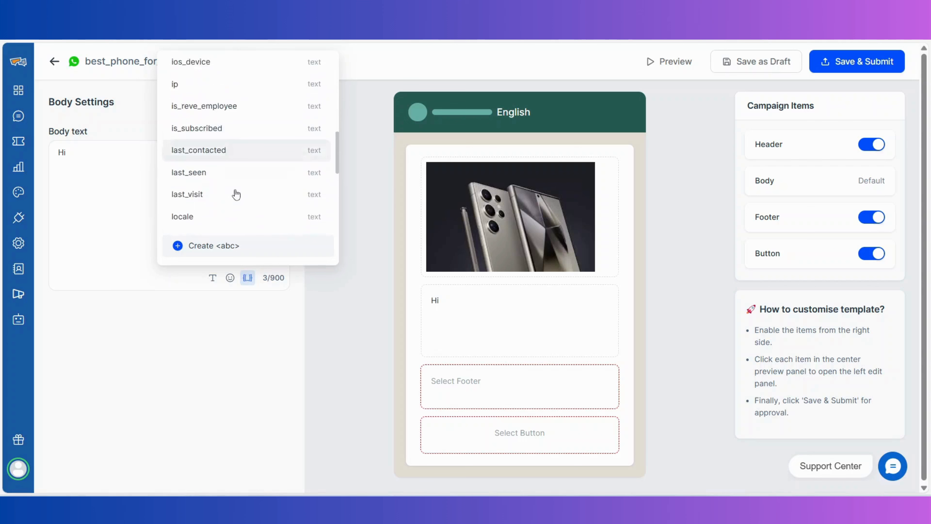
click(236, 184)
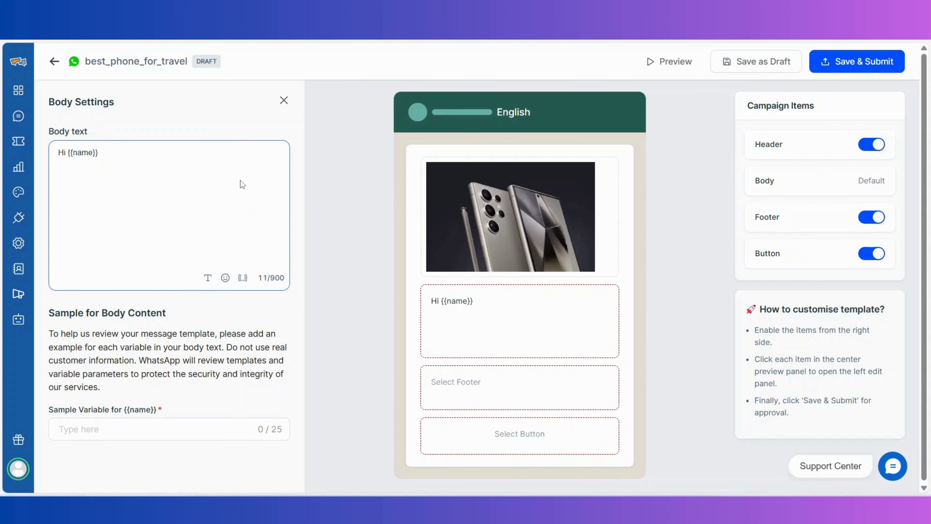
Give {{name}} sample 'dear valued reader', paste the rest of the travel message, close Body Settings
click(186, 427)
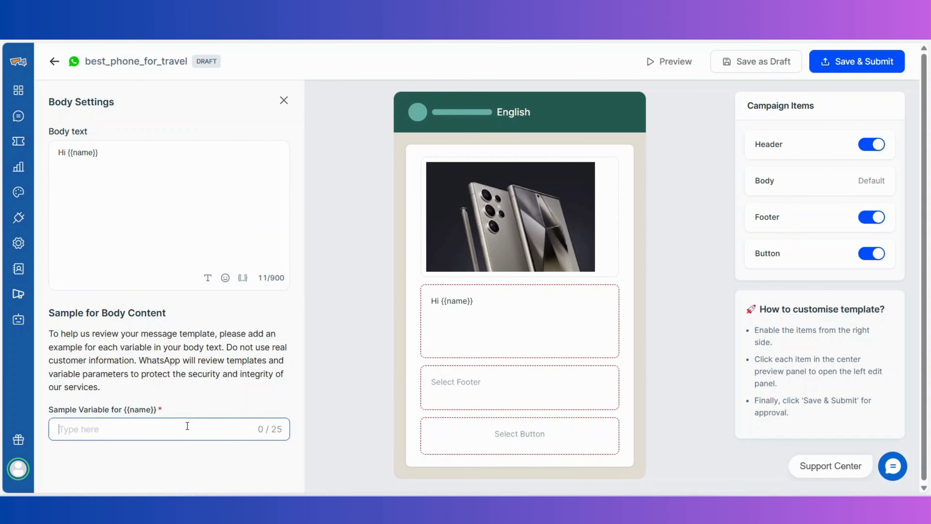
text(dear )
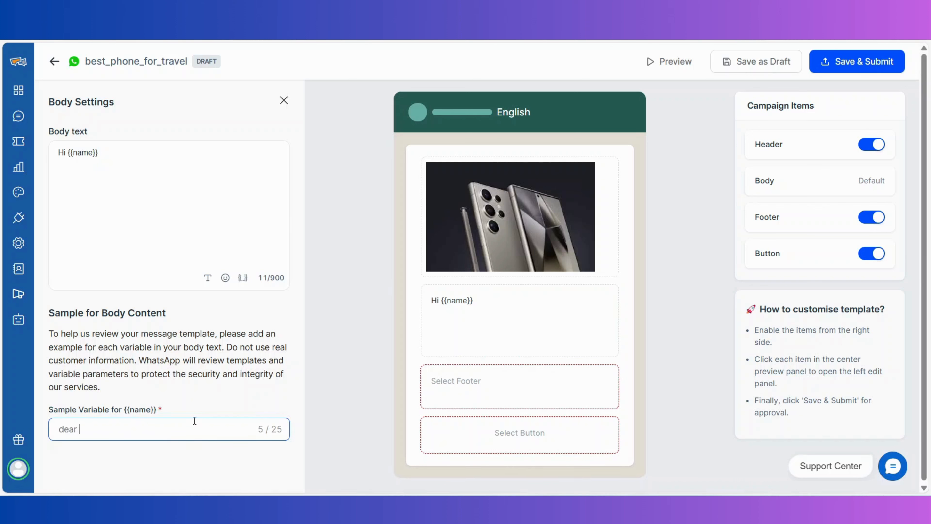
text(valued reader)
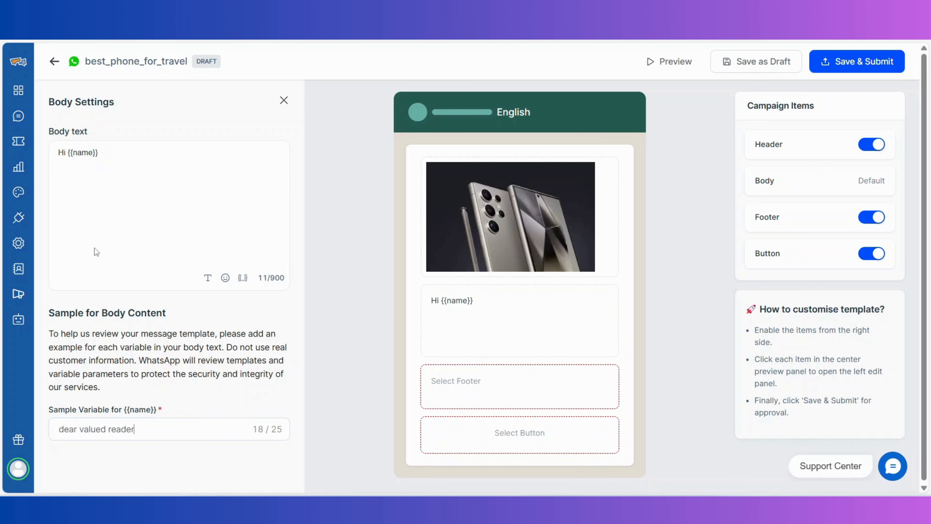
click(137, 150)
text(,\nTraveling to abroad for a once in a lifetime trip? Learn what phone is best to take on a travel)
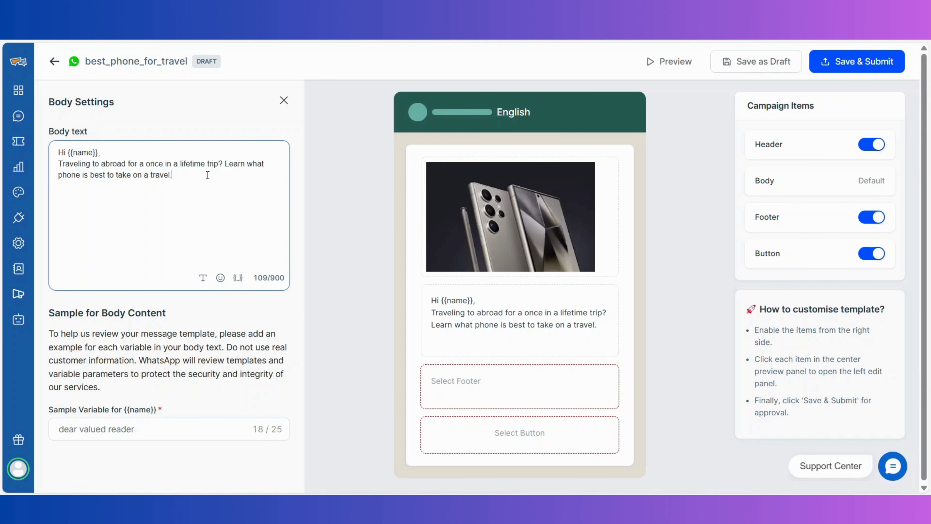
click(284, 100)
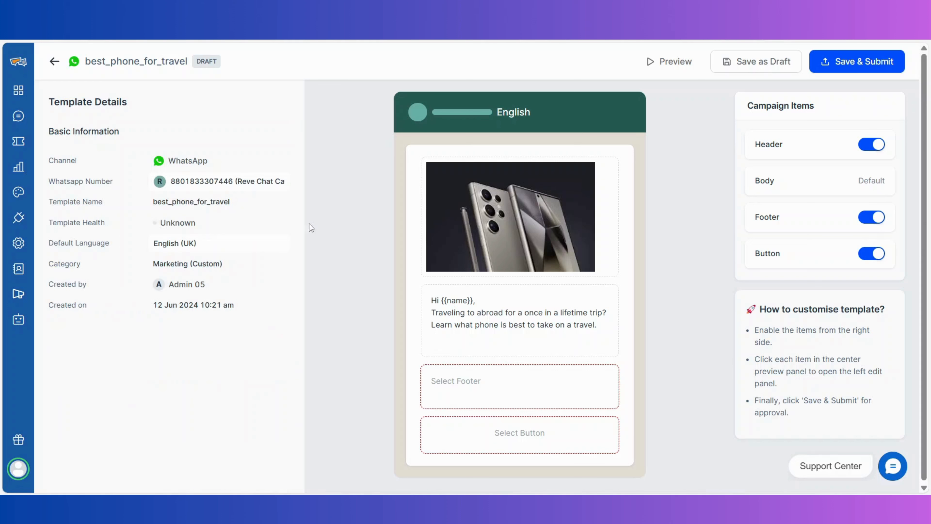
click(503, 435)
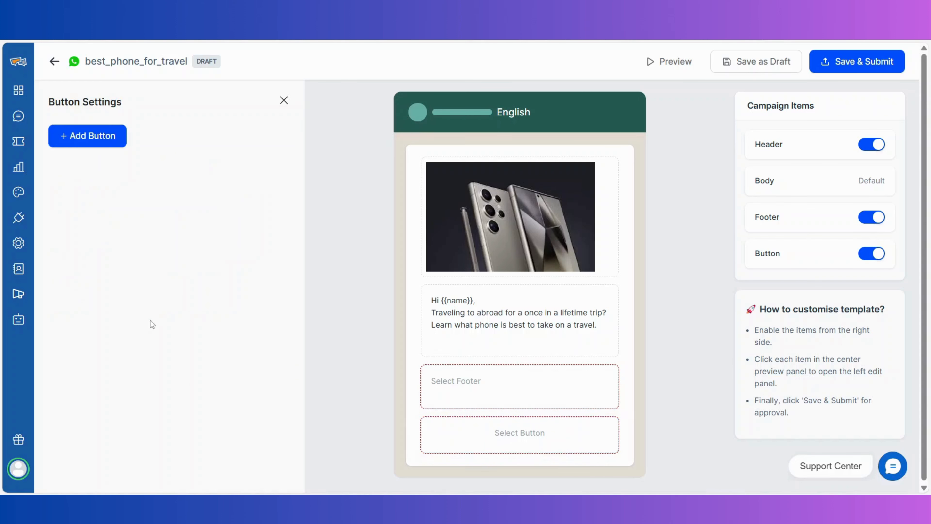
click(91, 143)
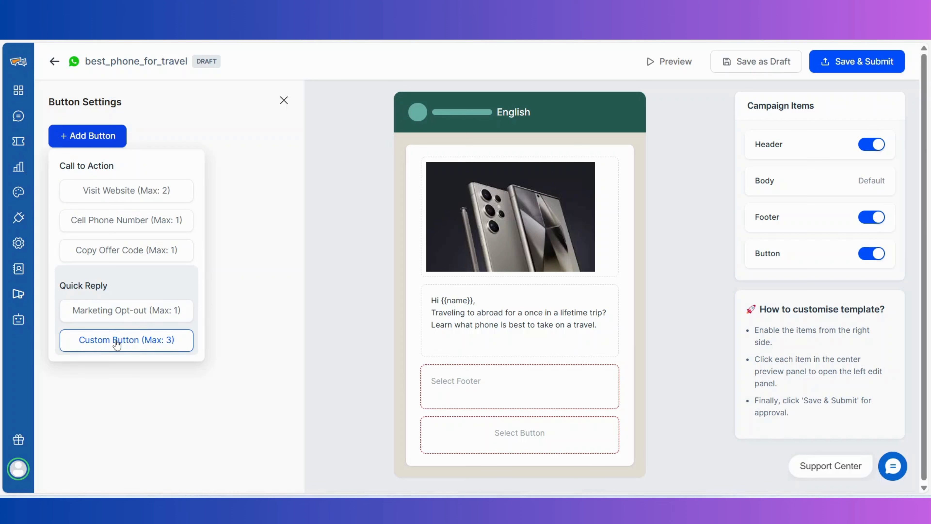
click(161, 191)
click(153, 279)
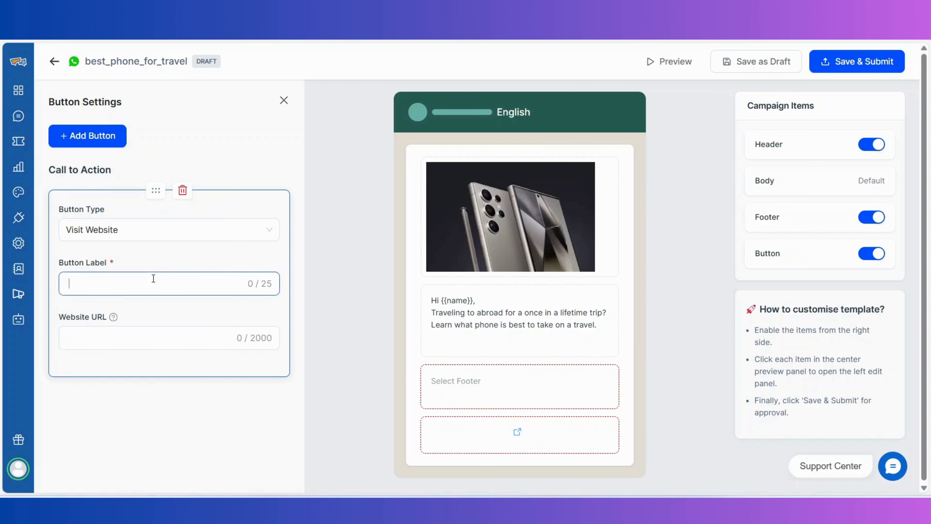
text(Lear)
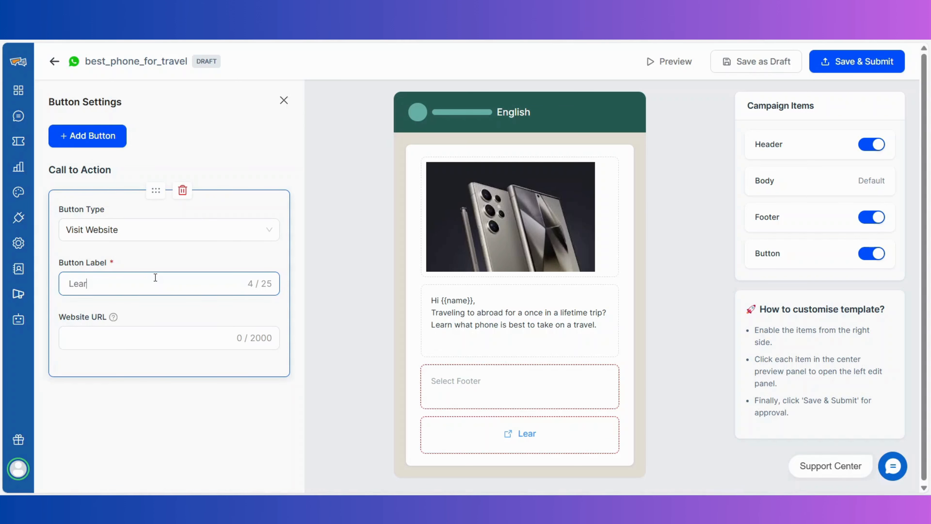
text(n More)
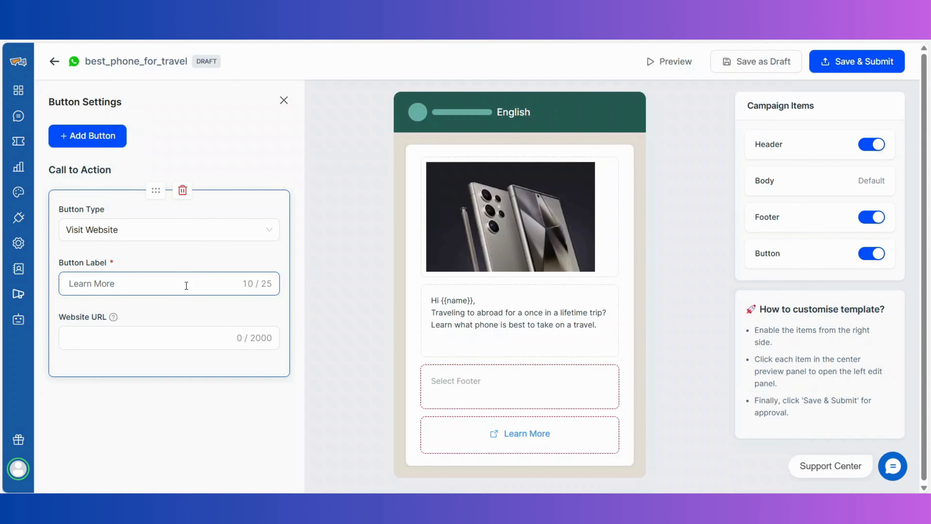
click(168, 334)
text(https://adventuretravels308.blogspot.com/)
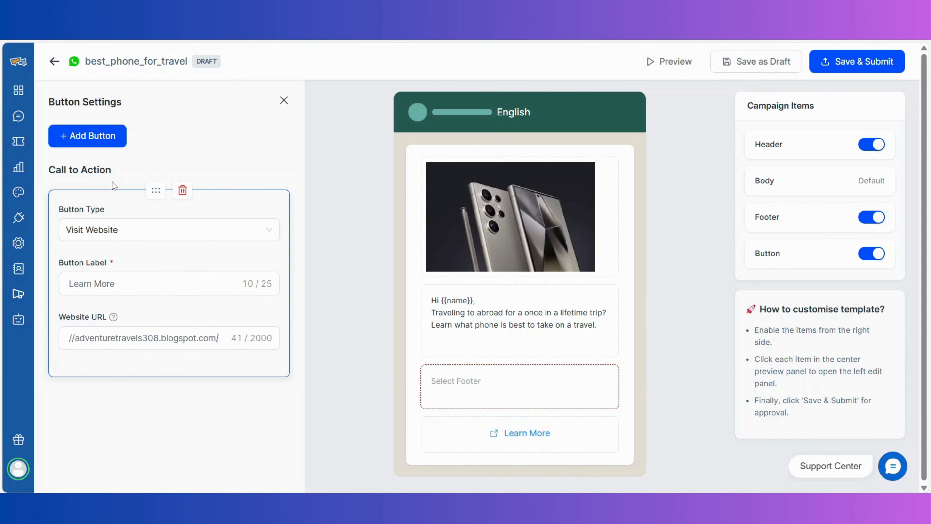
click(104, 149)
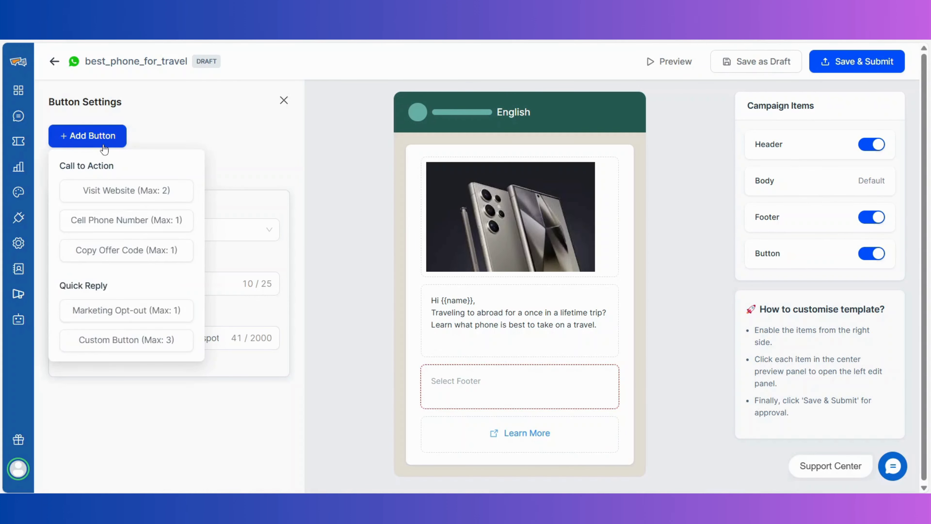
Add a Cell Phone Number button labelled 'Chat with us'
click(101, 219)
click(129, 356)
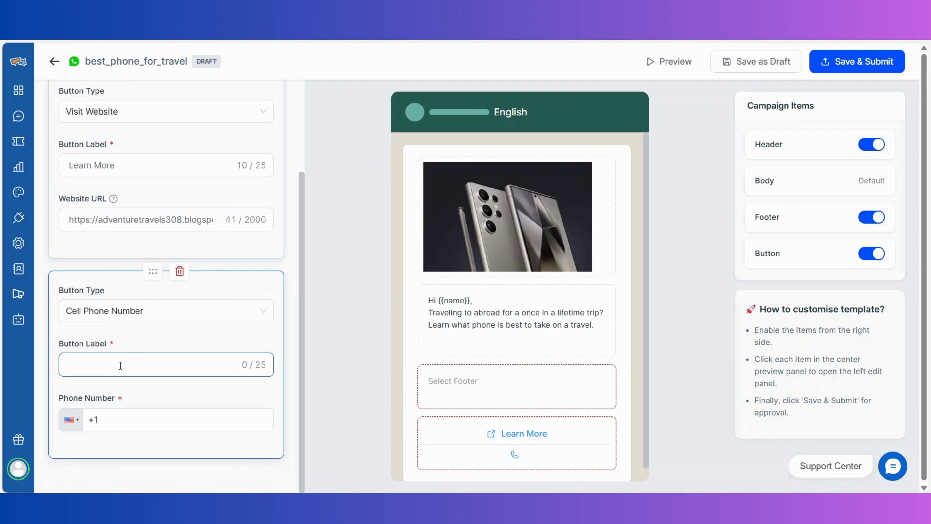
text(Chat with us)
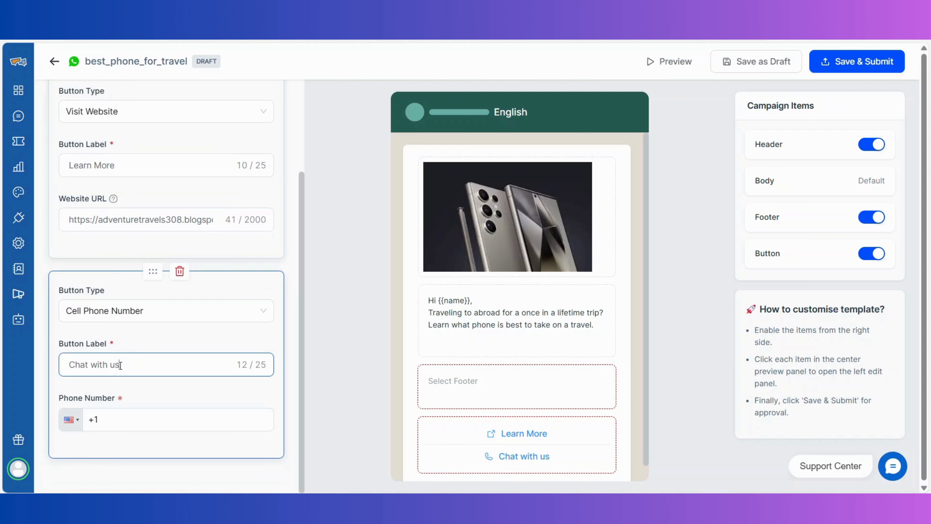
scroll(120, 365, up, 4)
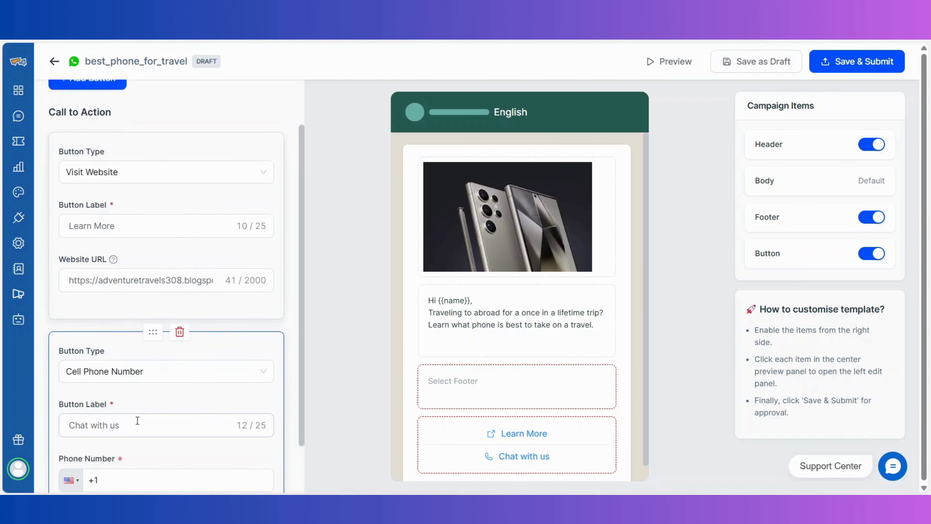
Add a Marketing Opt-out 'Stop promotions' button and tick the opt-out acknowledgement
click(90, 137)
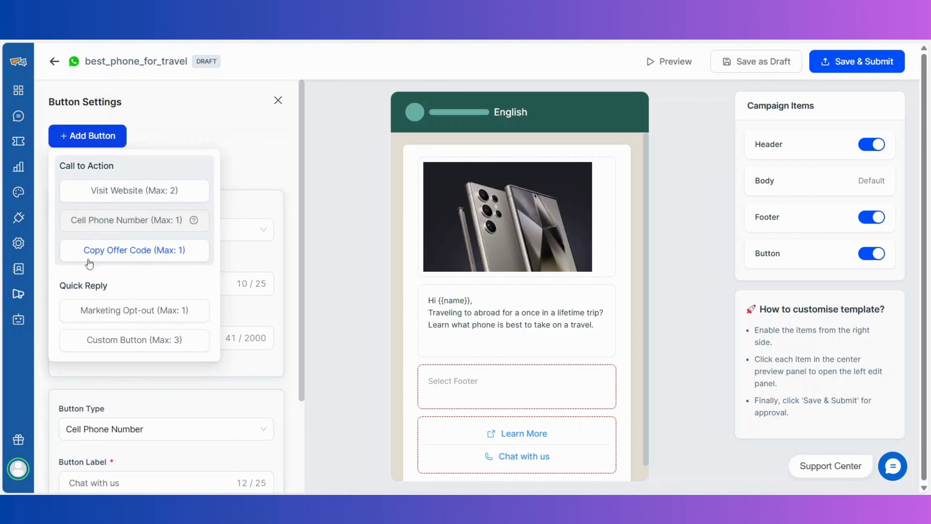
click(116, 312)
scroll(117, 312, down, 10)
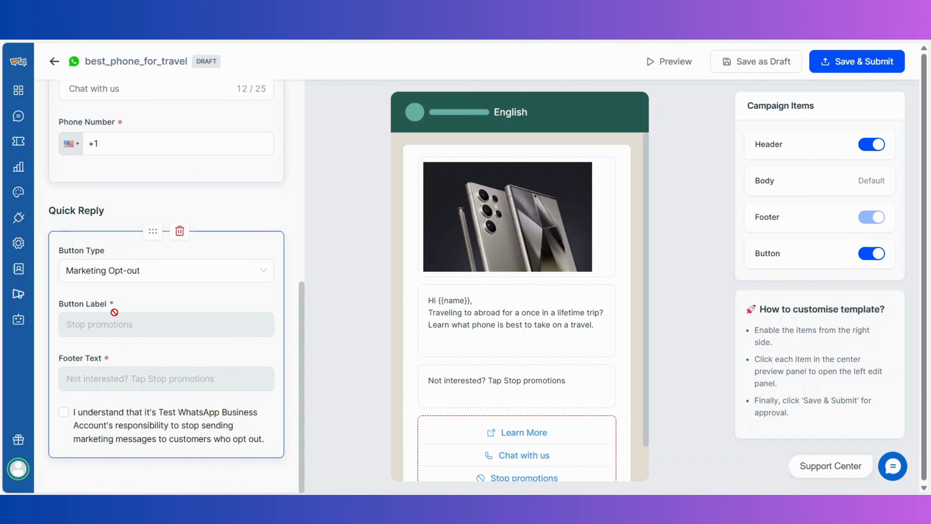
click(64, 416)
scroll(65, 418, up, 10)
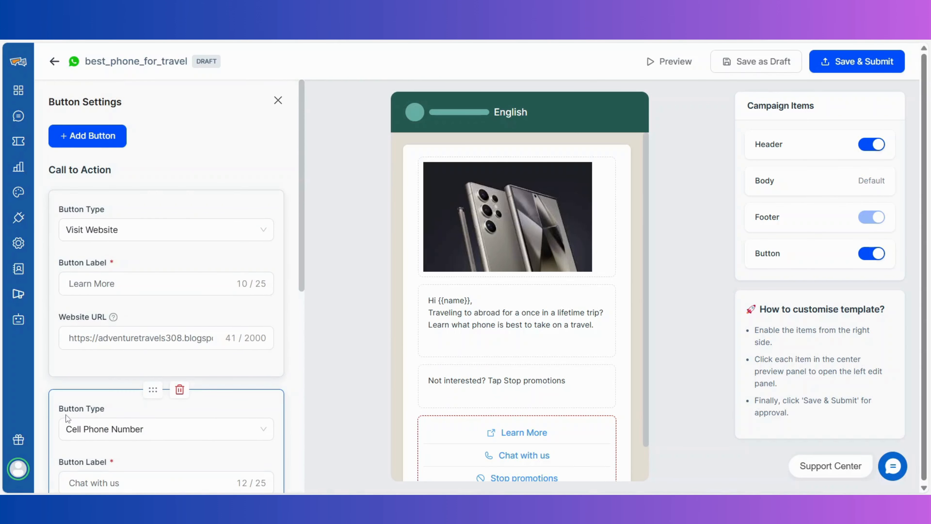
click(101, 146)
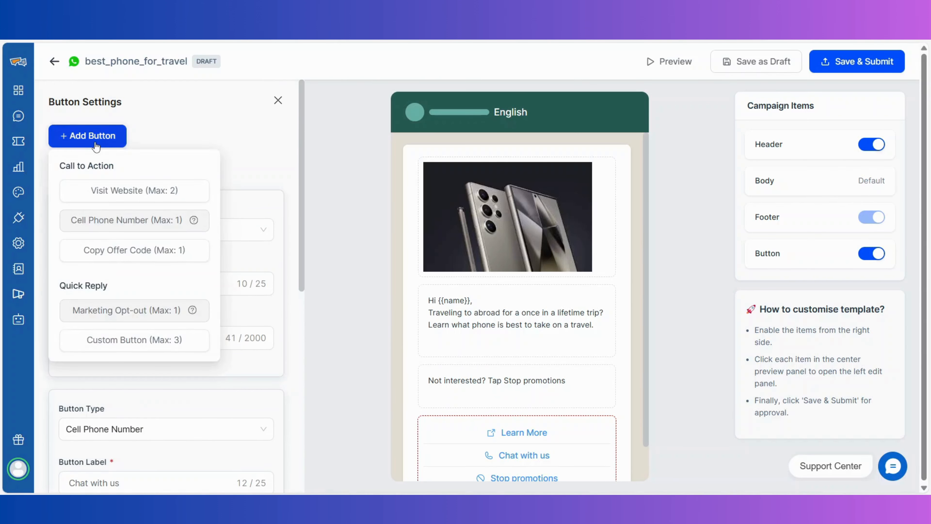
Add a custom quick-reply button labelled 'Chat With Us' with a capital W
click(126, 335)
scroll(126, 336, down, 10)
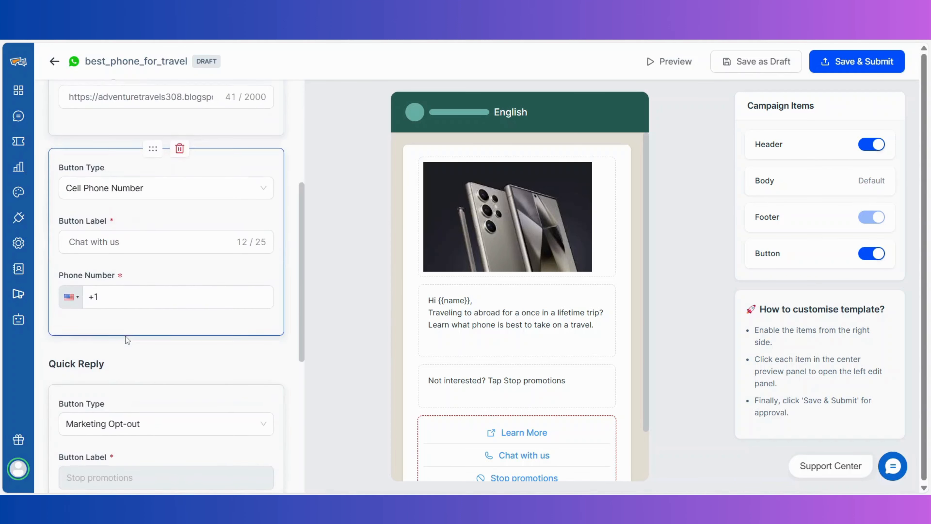
click(108, 419)
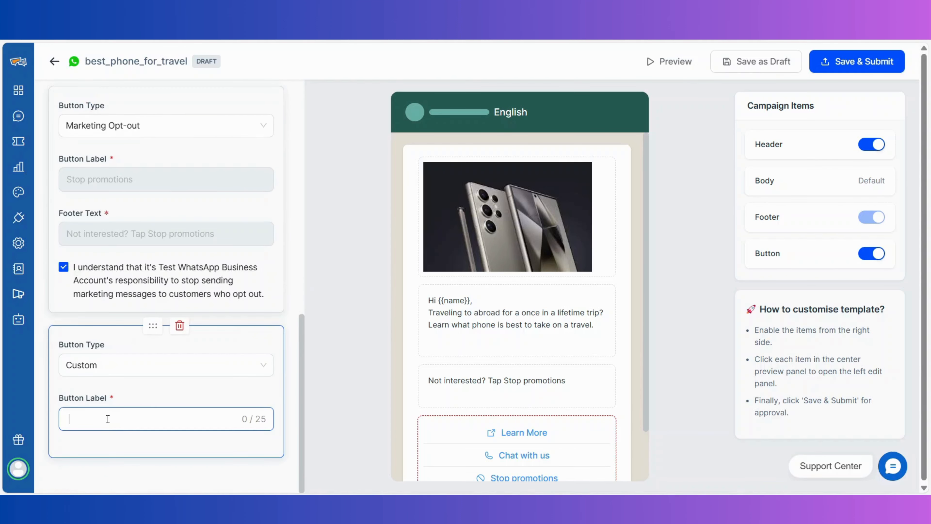
text(Chat with)
key(BackSpace)
text(W)
click(345, 440)
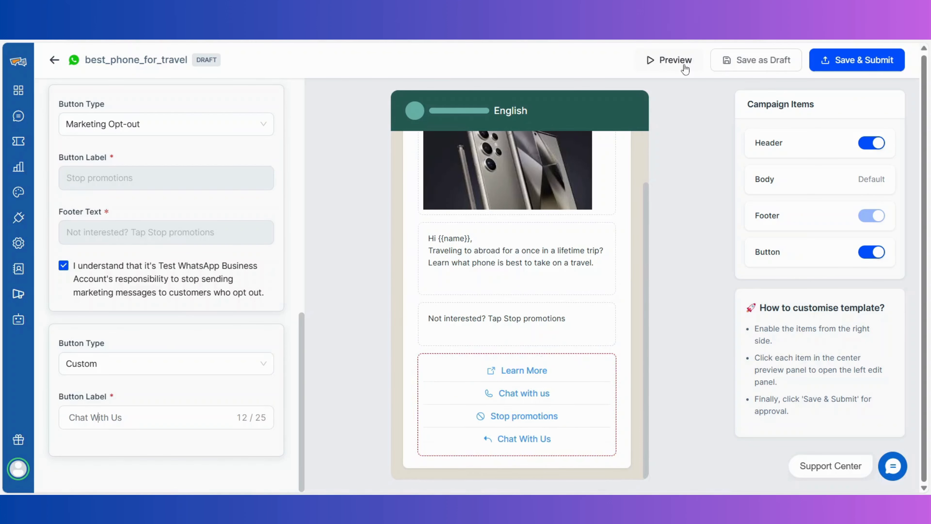
Preview the template, paste the call button's phone number, and submit it for approval
click(684, 65)
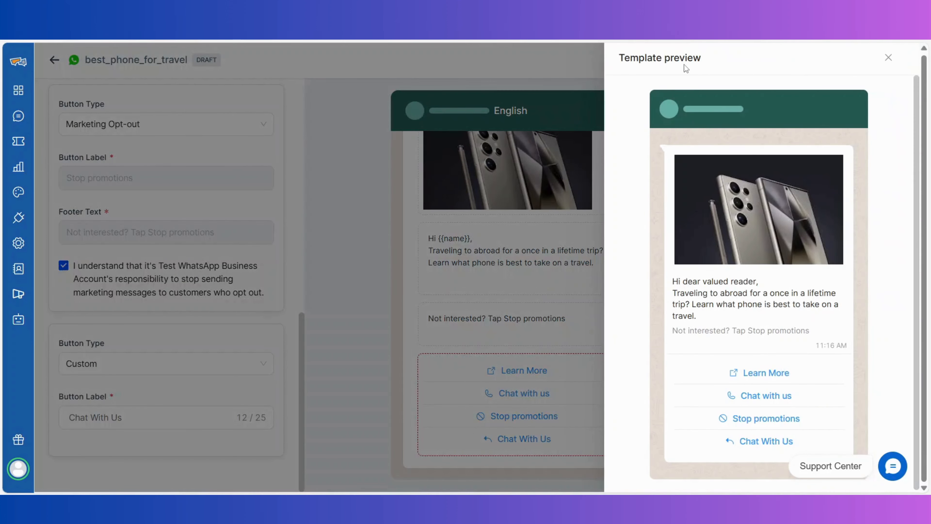
click(888, 58)
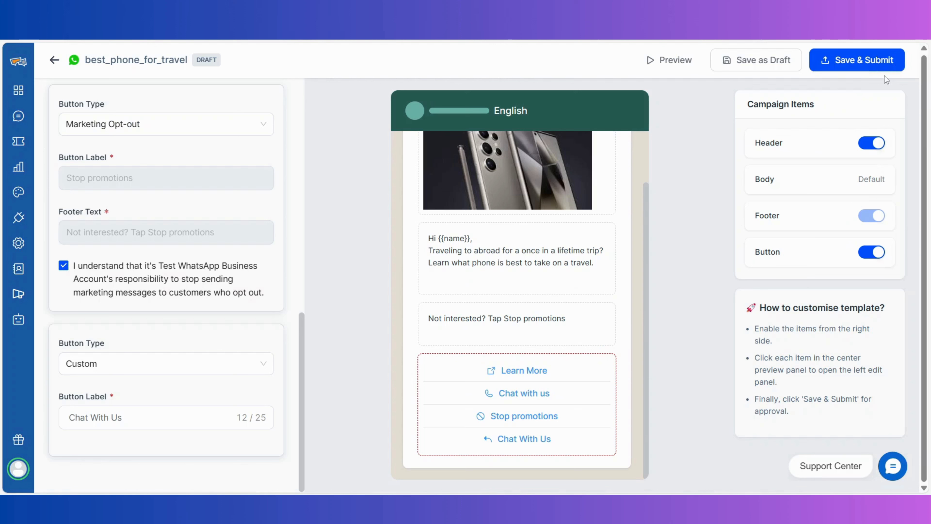
click(879, 67)
scroll(240, 257, up, 2)
scroll(240, 257, up, 8)
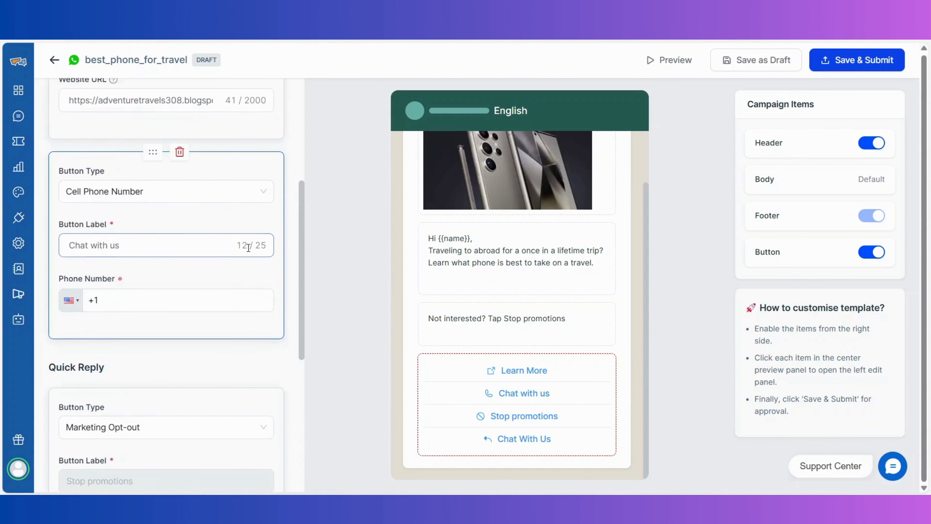
click(122, 423)
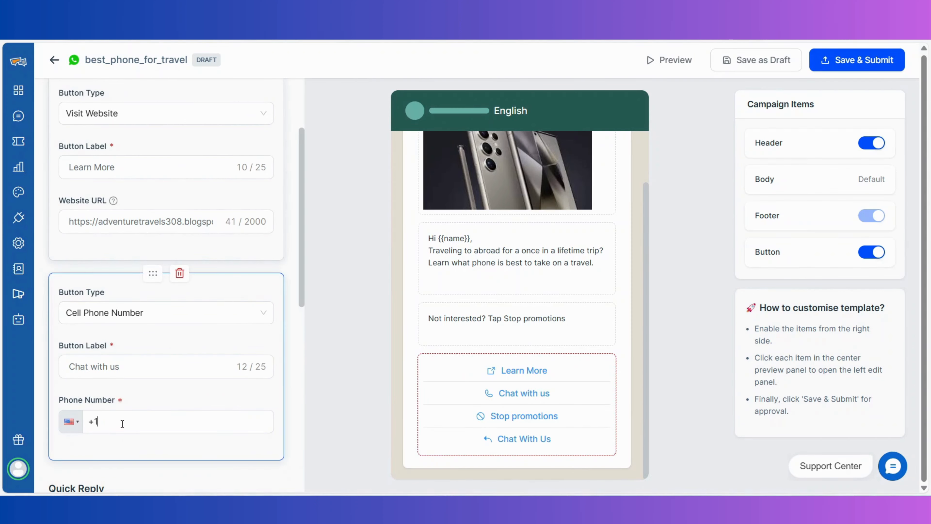
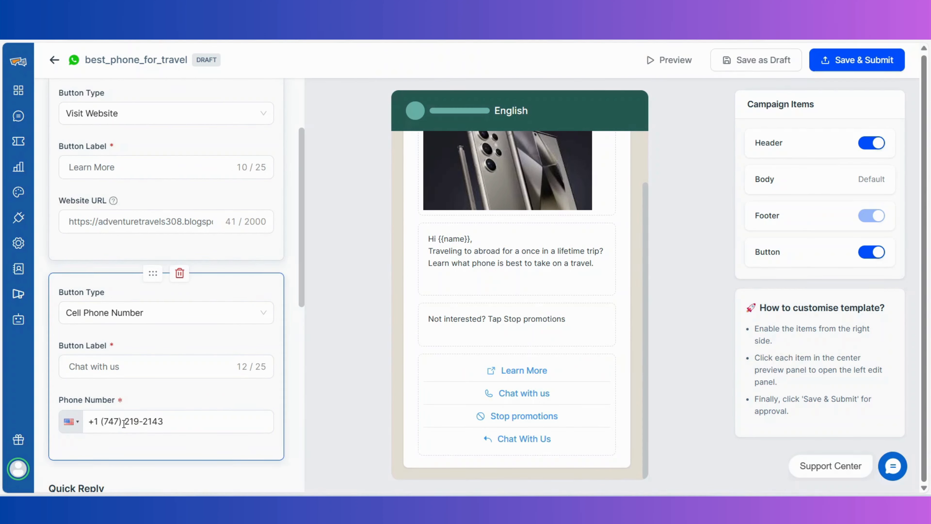
click(842, 71)
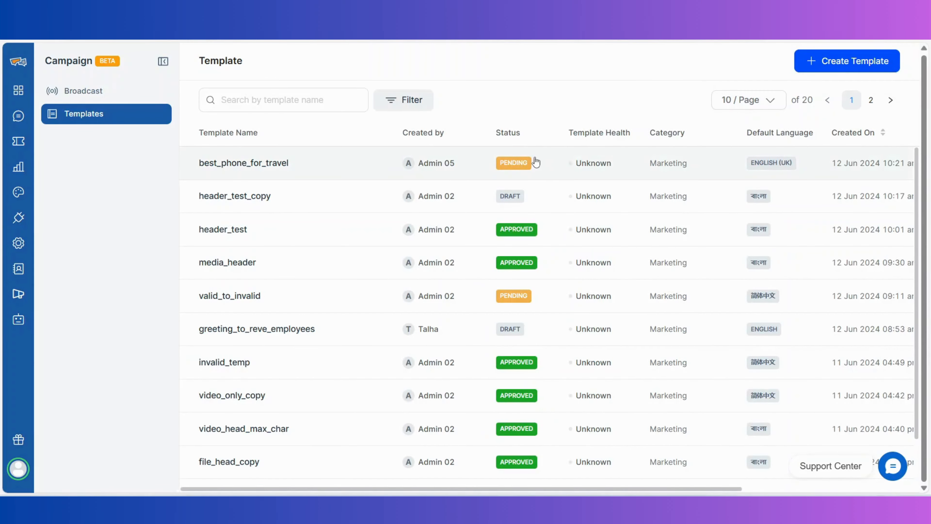
Check best_phone_for_travel shows APPROVED, then go to the Broadcast campaigns page
mouse_move(527, 160)
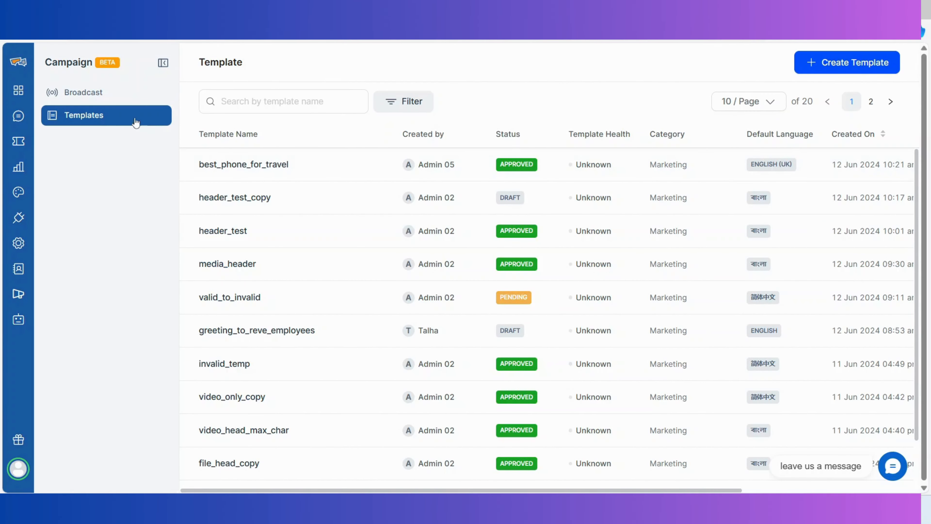
click(125, 97)
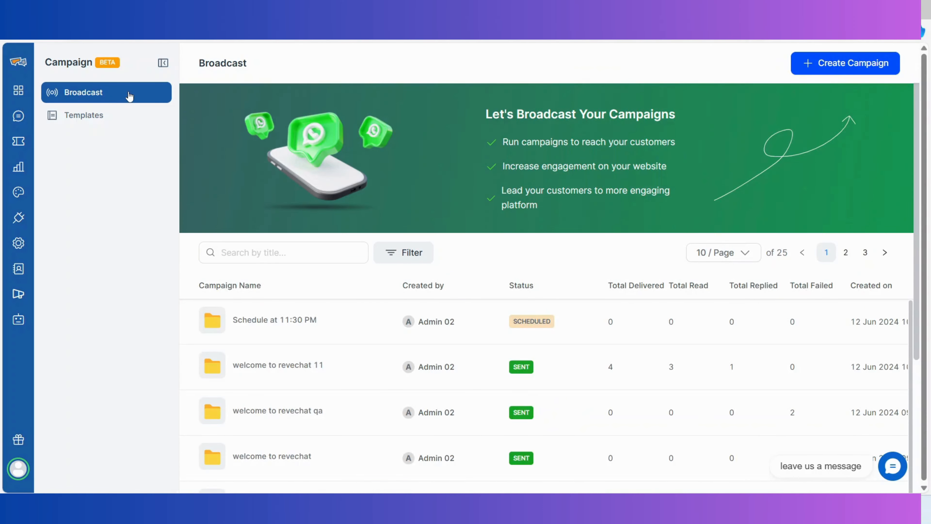
Create campaign 'Best Phone For Travel' with Reve Chat Campaign Number, best_phone_for_travel template, Reve Employees audience
click(825, 68)
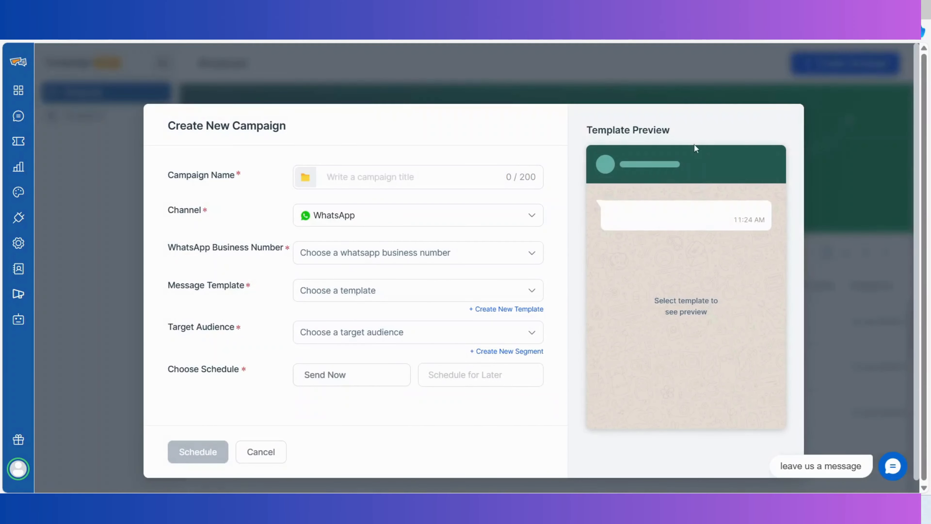
text(Best)
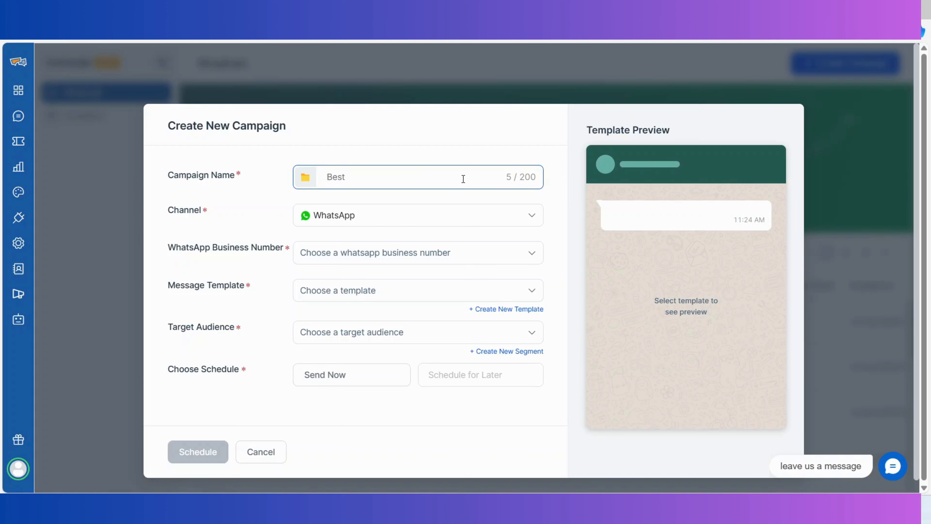
text( Phone For Travel)
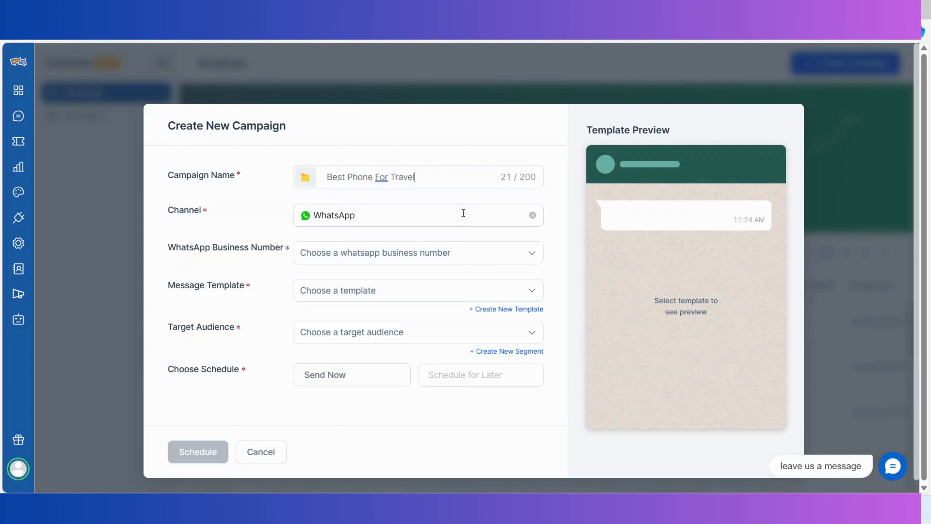
click(470, 252)
click(468, 287)
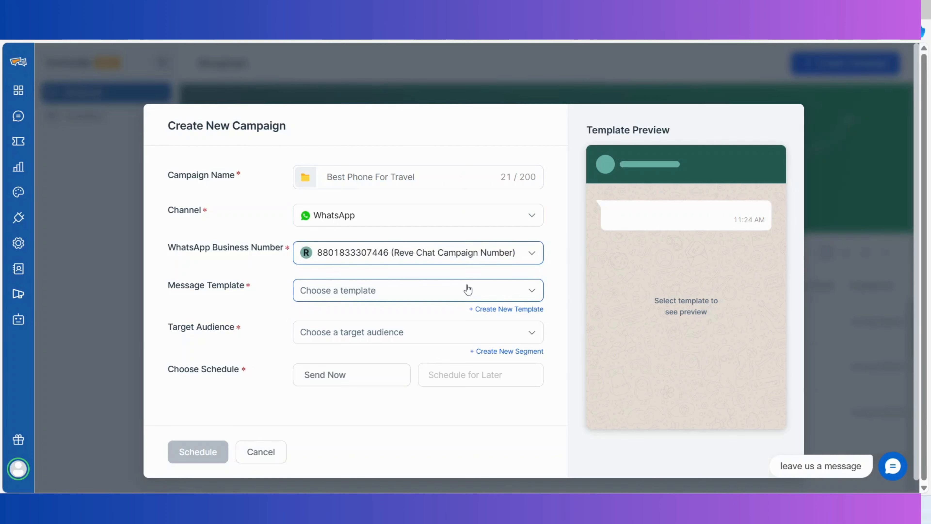
click(468, 290)
click(470, 322)
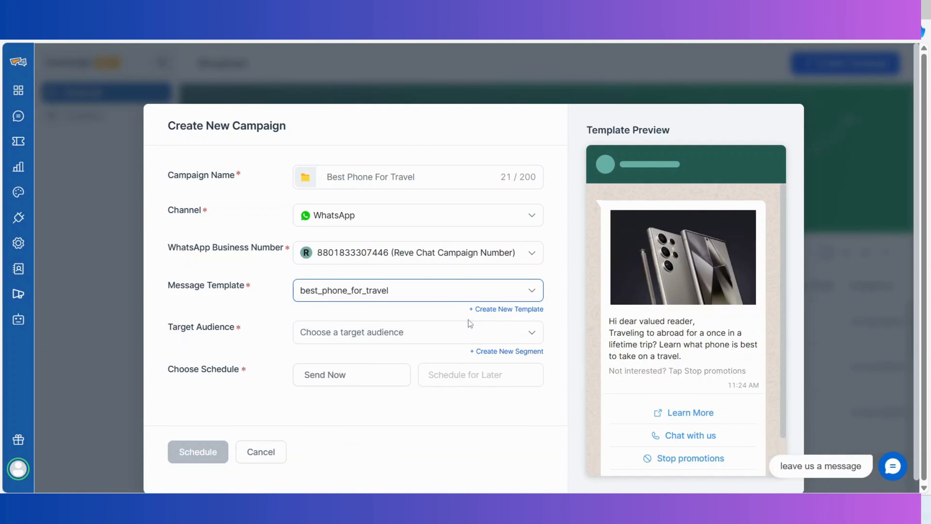
click(472, 334)
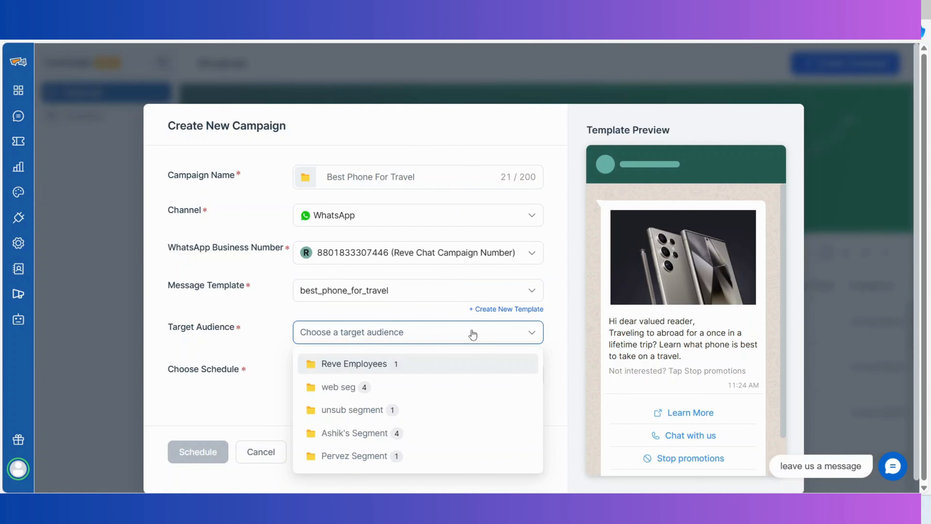
click(471, 363)
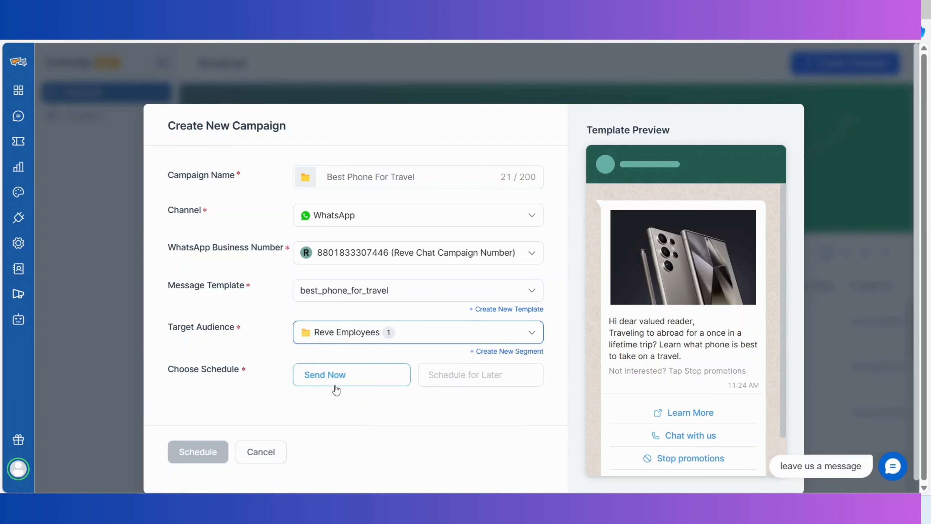
Schedule the campaign to send later on 12/06/2024 at 12:30 PM
click(431, 383)
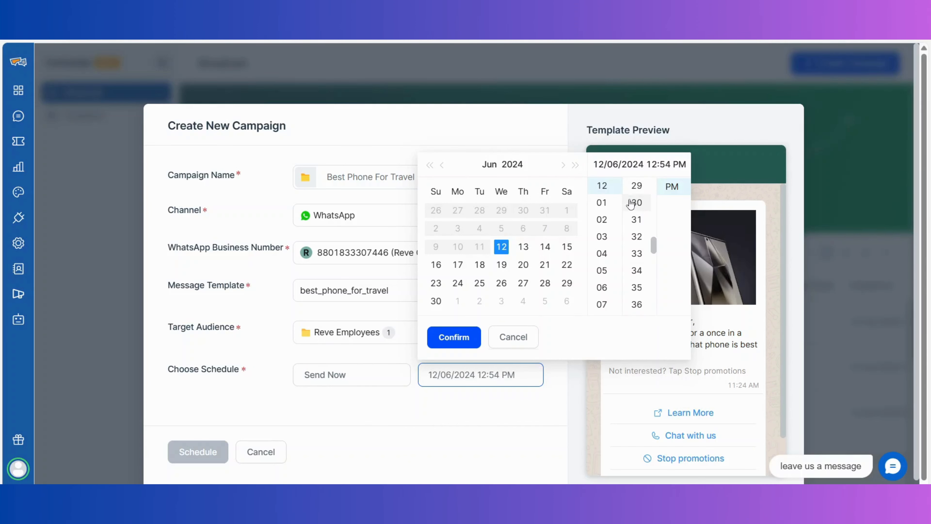
click(630, 204)
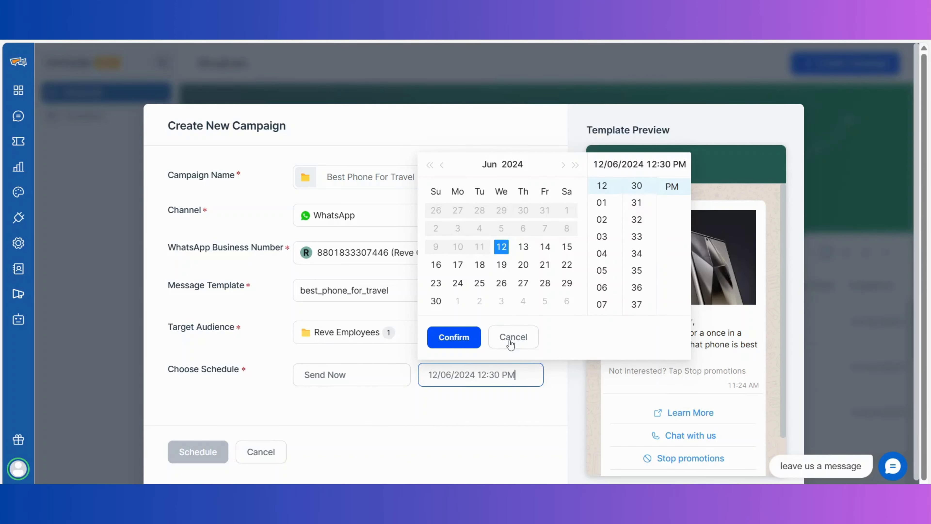
click(454, 336)
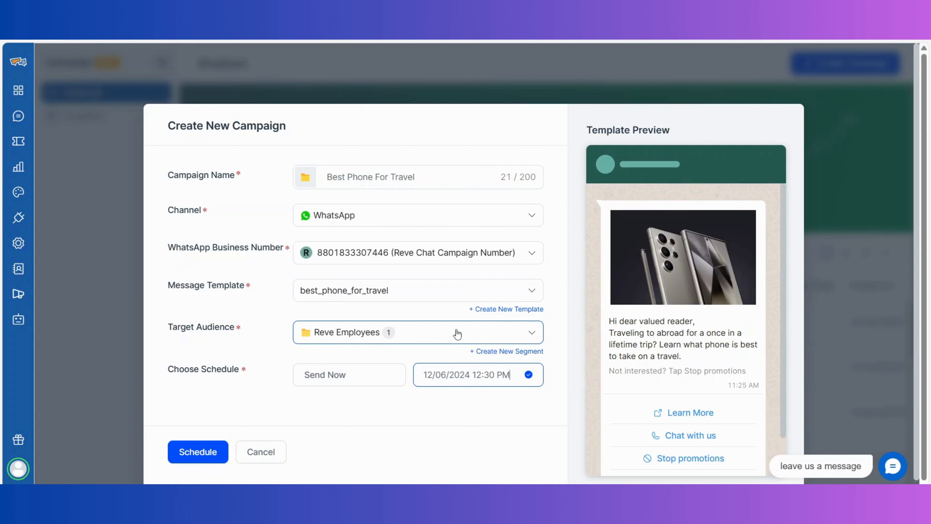
click(193, 455)
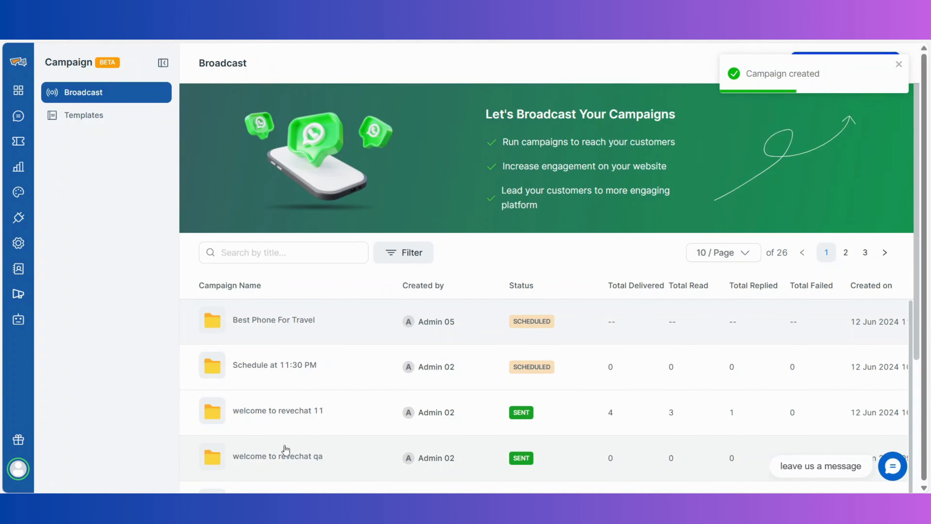
click(701, 338)
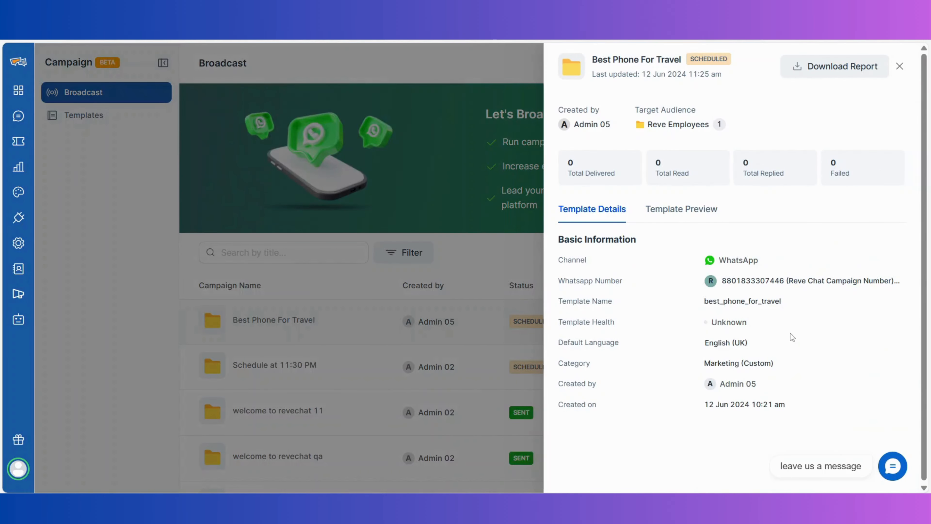
click(686, 209)
scroll(691, 217, down, 2)
scroll(691, 217, down, 2)
scroll(691, 217, up, 5)
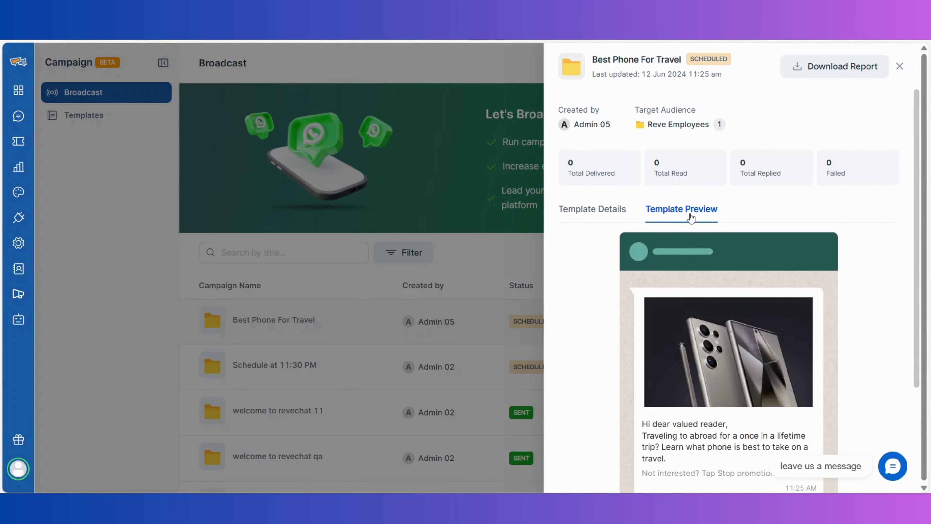
click(899, 67)
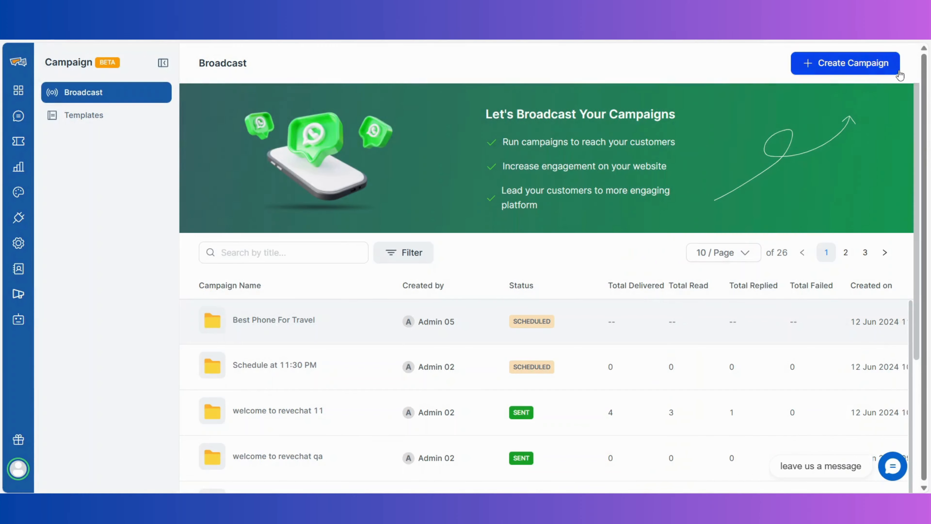